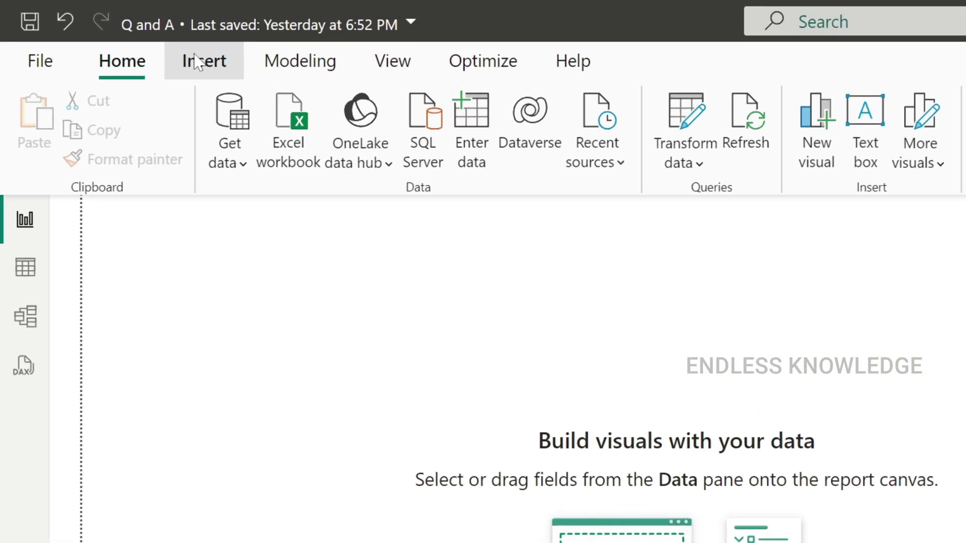
# Insert a Q&A visual, enlarge it on the report page and show all of its suggested questions
pyautogui.click(109, 33)
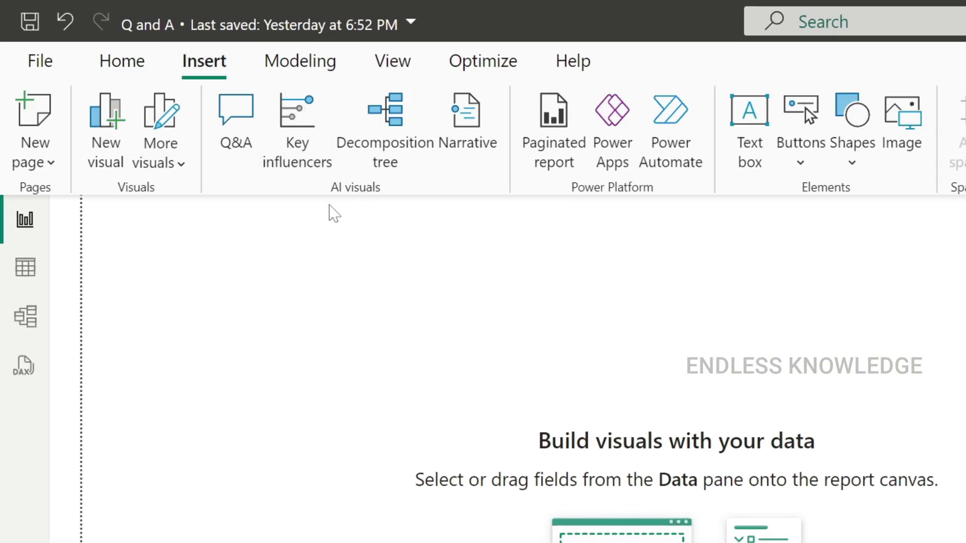
pyautogui.click(236, 131)
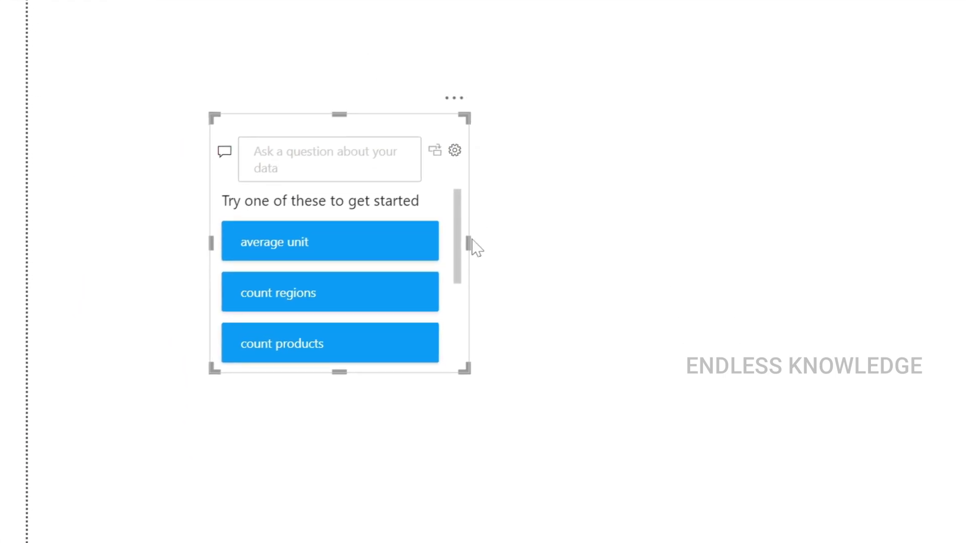
pyautogui.moveTo(468, 241); pyautogui.dragTo(776, 250)
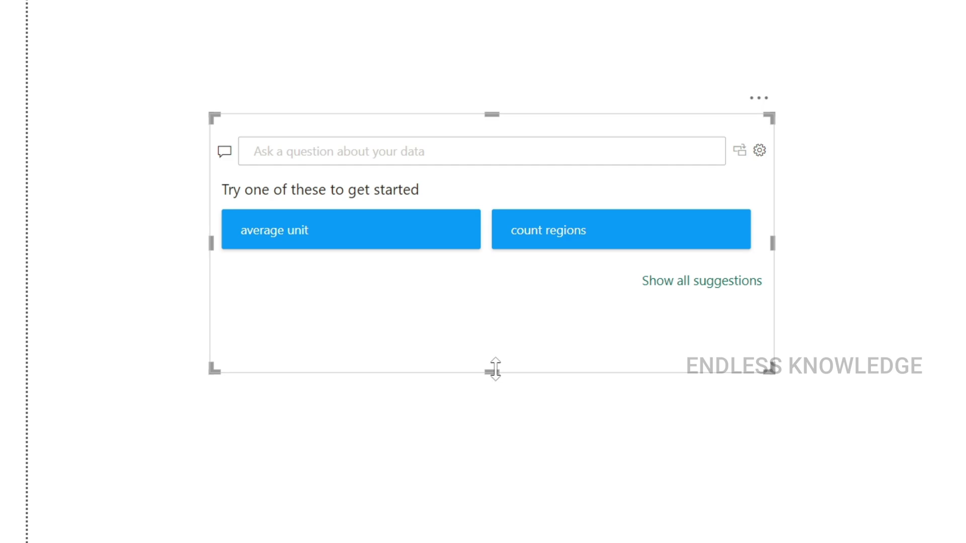
pyautogui.moveTo(493, 372); pyautogui.dragTo(503, 467)
pyautogui.click(703, 283)
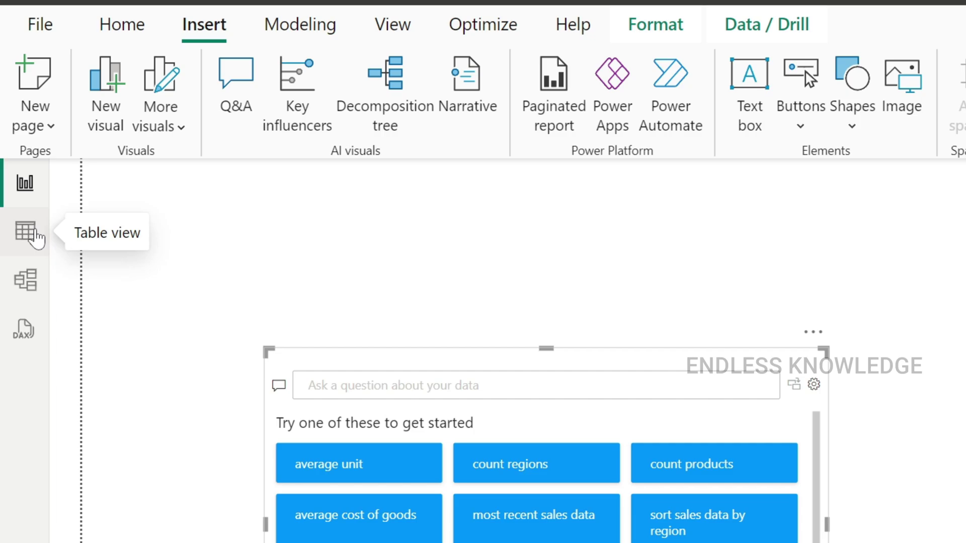
# Review the sales data in table view, return to the report and shift the Q&A visual slightly up and left
pyautogui.click(33, 237)
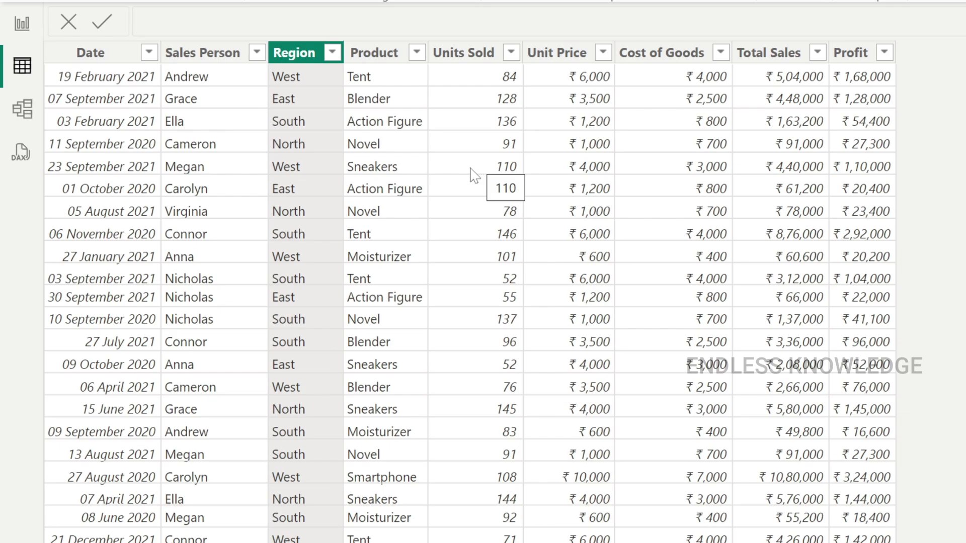
pyautogui.click(43, 23)
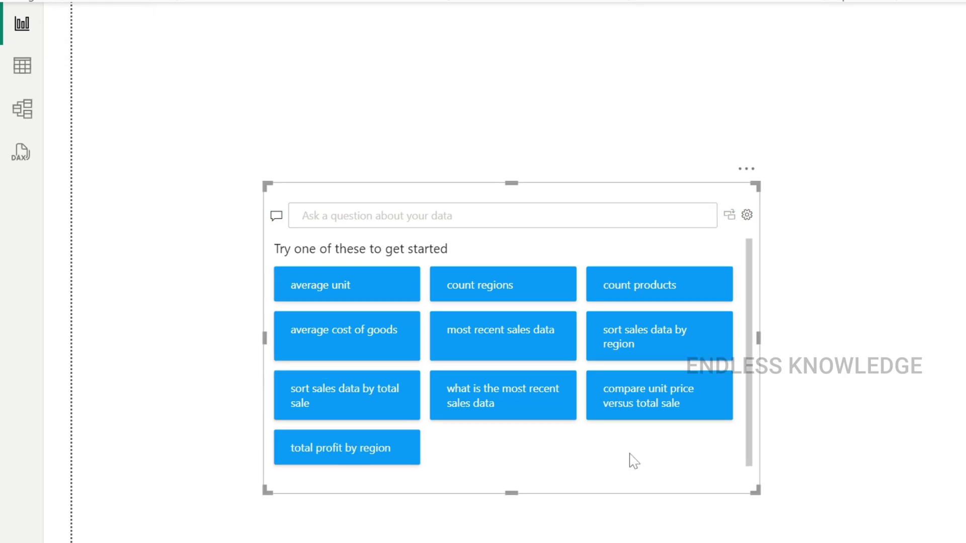
pyautogui.moveTo(634, 460); pyautogui.dragTo(597, 418)
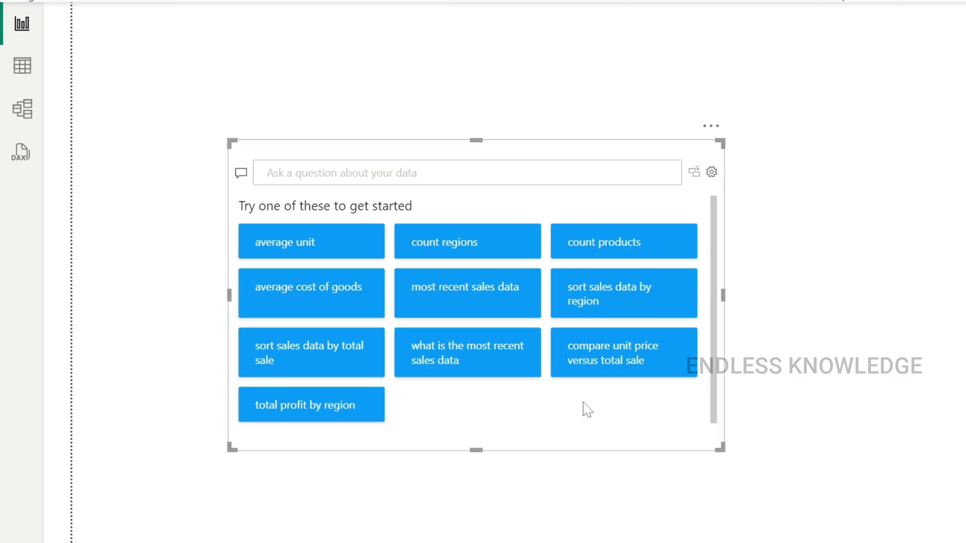
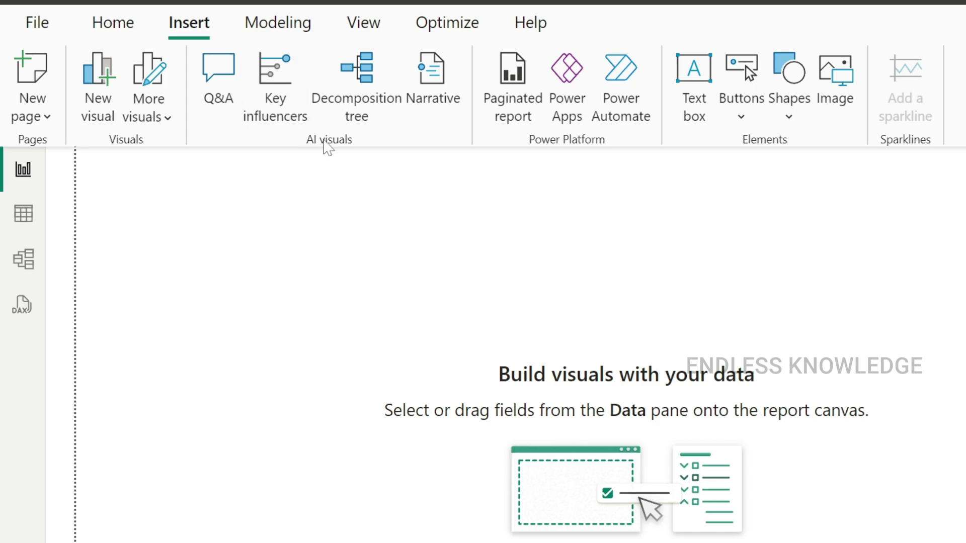
# Insert a Q&A visual from the AI visuals and delete it again
pyautogui.click(217, 97)
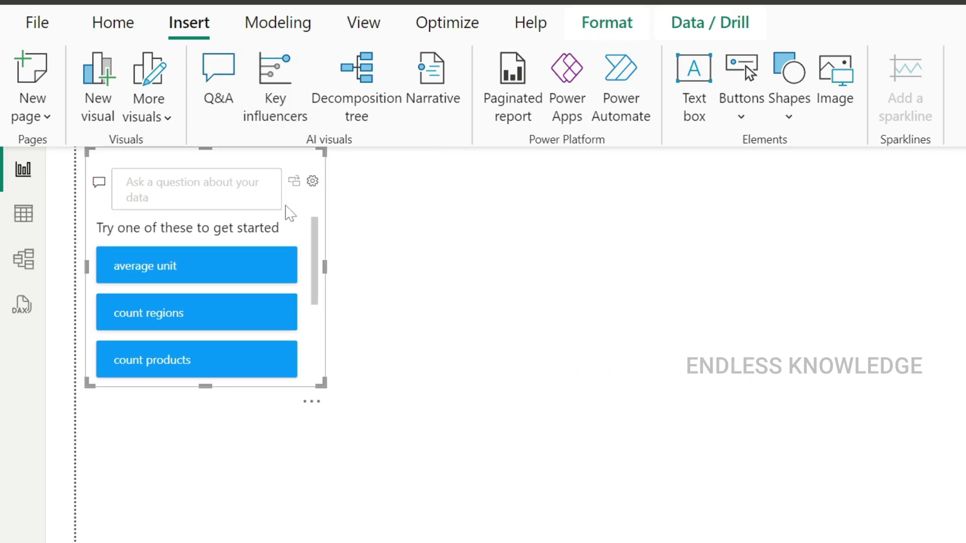
pyautogui.press('Delete')
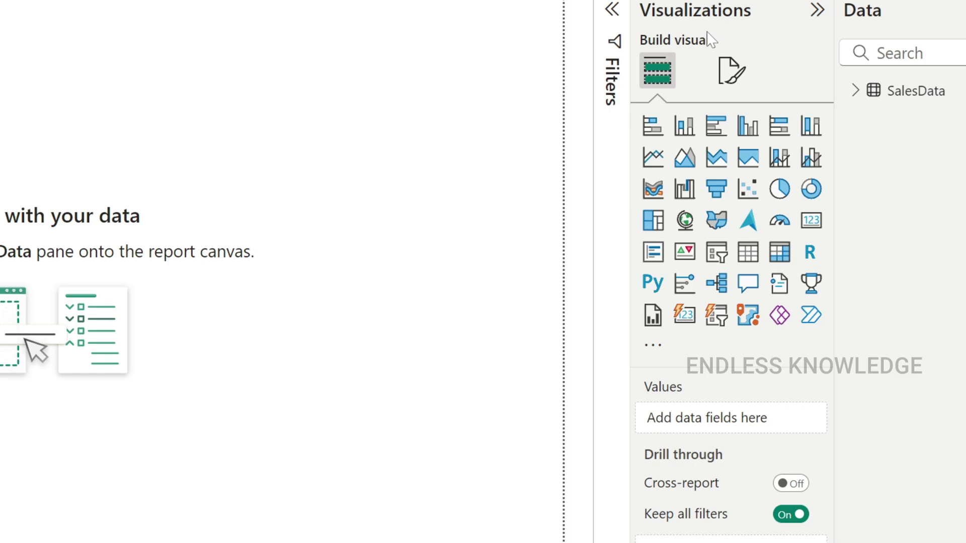
# Add a Q&A visual, enlarge and move it away from the page corner, and show all its suggested questions
pyautogui.click(748, 286)
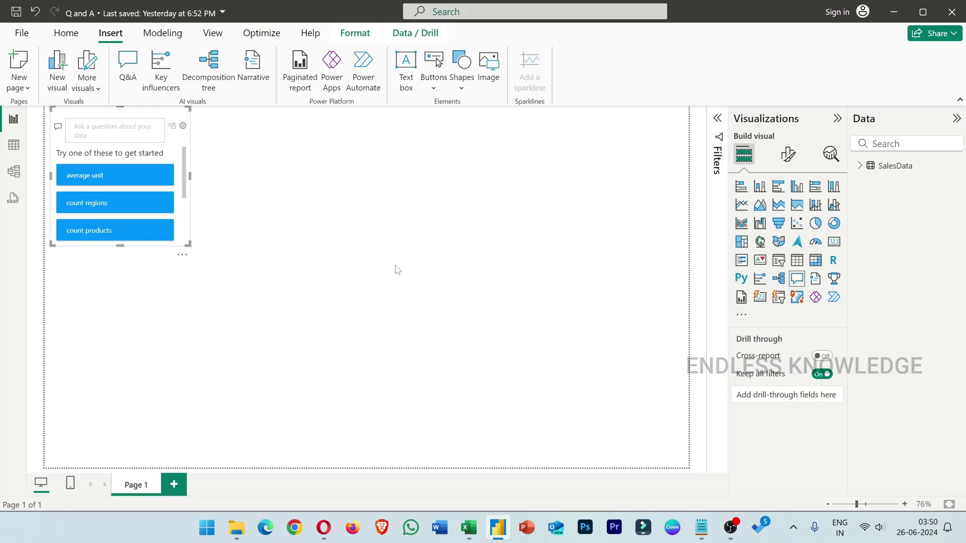
pyautogui.moveTo(189, 245); pyautogui.dragTo(311, 315)
pyautogui.moveTo(288, 150); pyautogui.dragTo(345, 213)
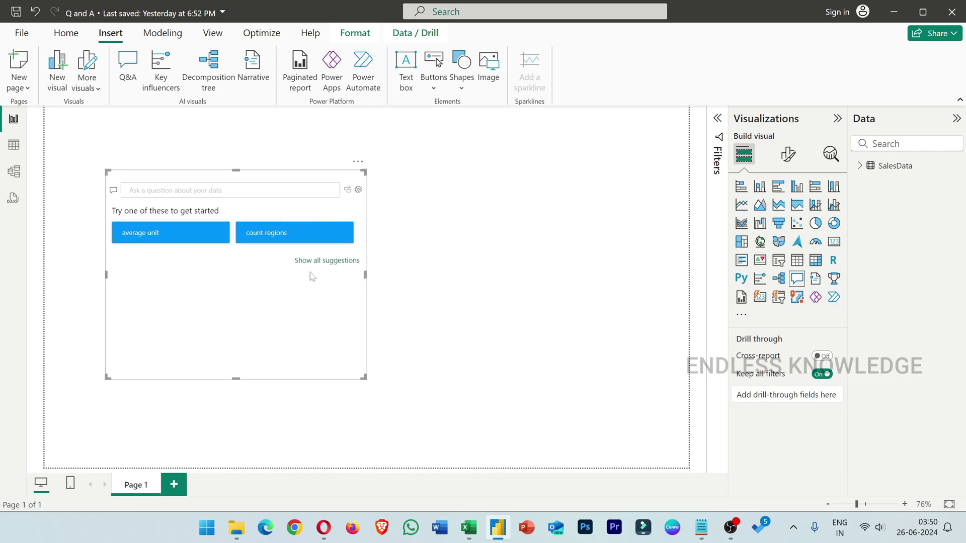
pyautogui.click(337, 260)
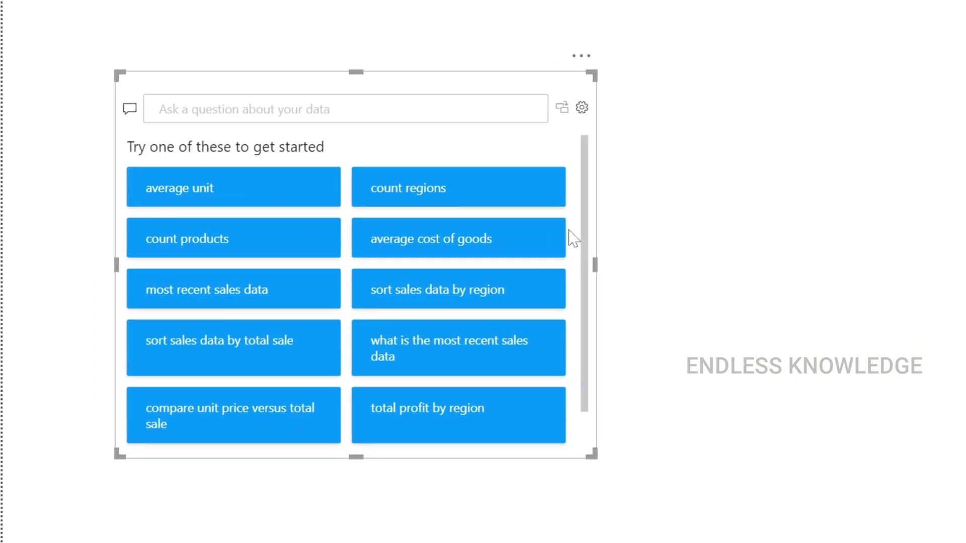
# Run the suggested question "sort sales data by region" and look through the resulting table
pyautogui.scroll(-1, 572, 257)
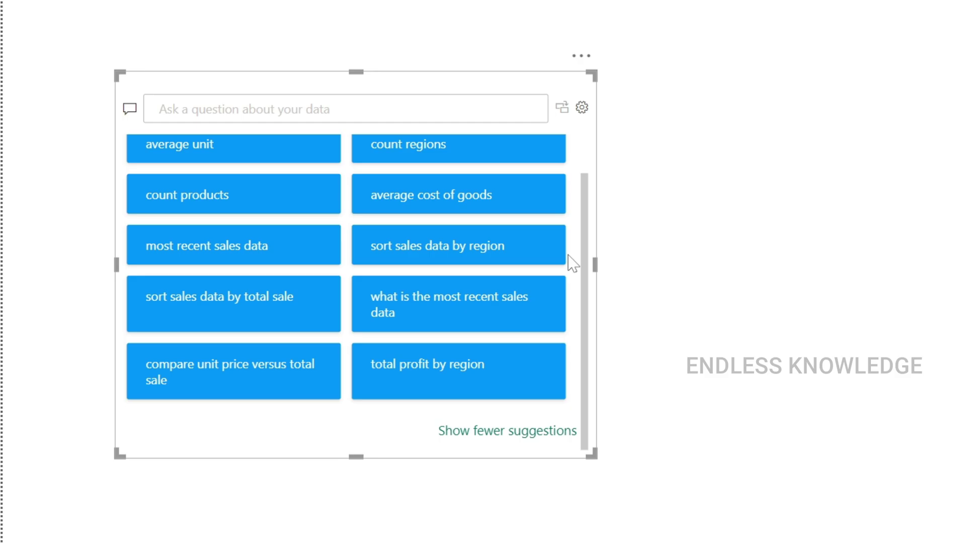
pyautogui.click(466, 251)
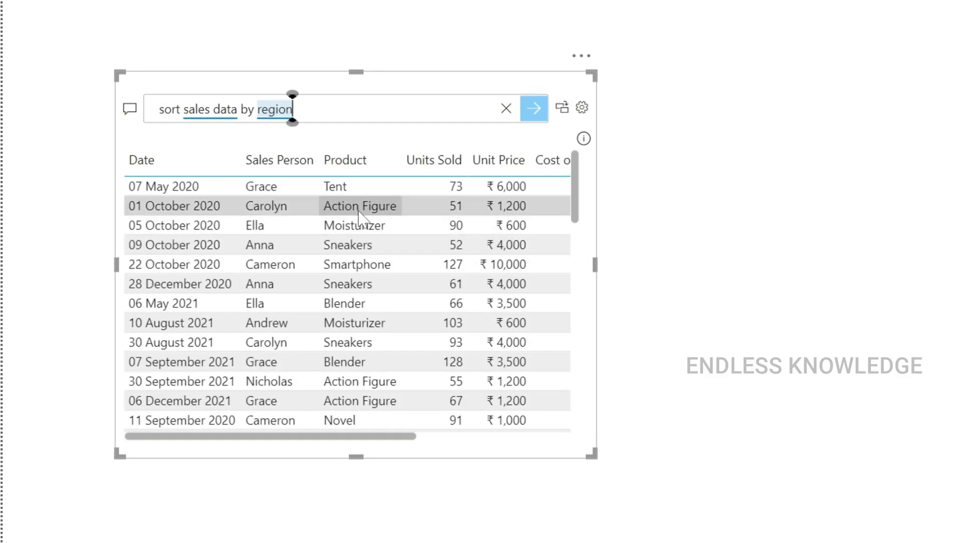
pyautogui.scroll(-10, 389, 292)
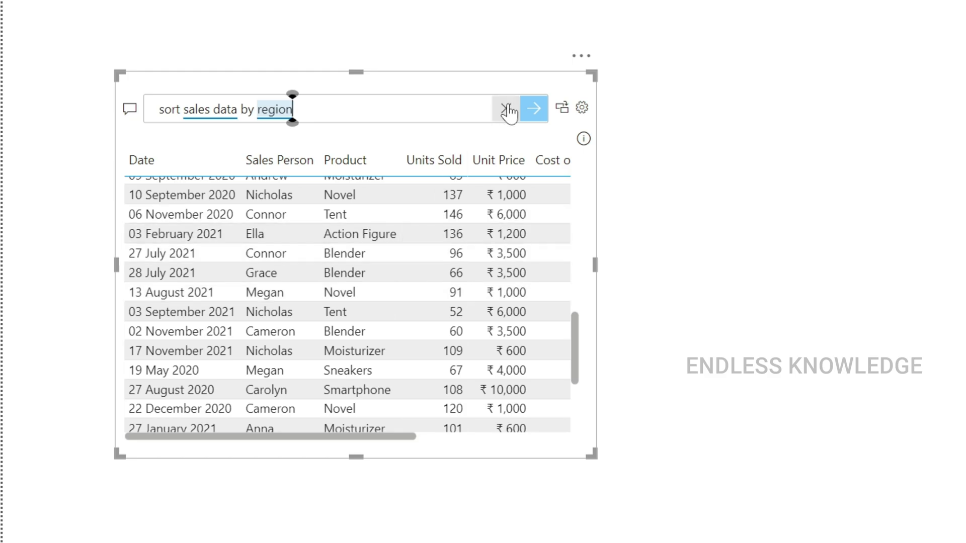
# Replace the question with "What is the total sales amount for all products" and run it
pyautogui.click(132, 113)
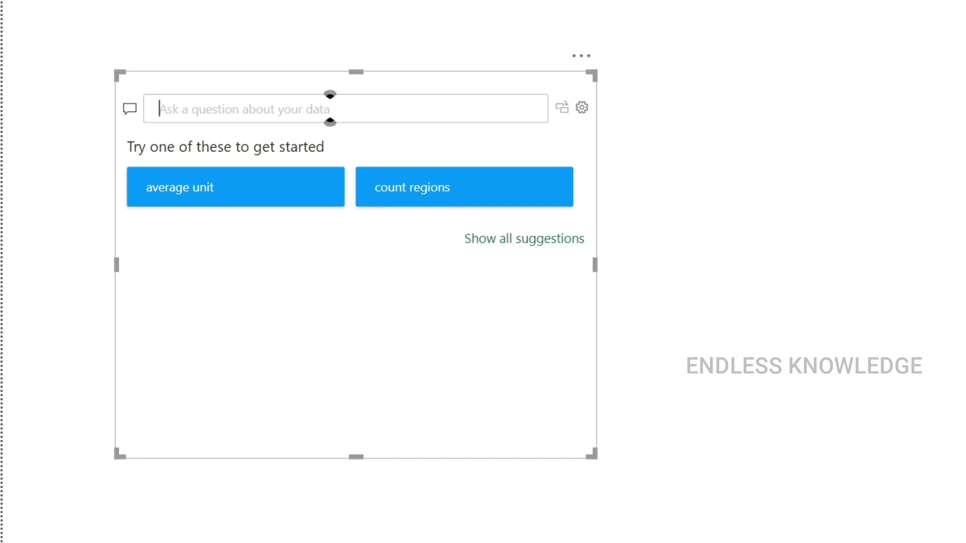
pyautogui.write('What is the total sales amount for all products')
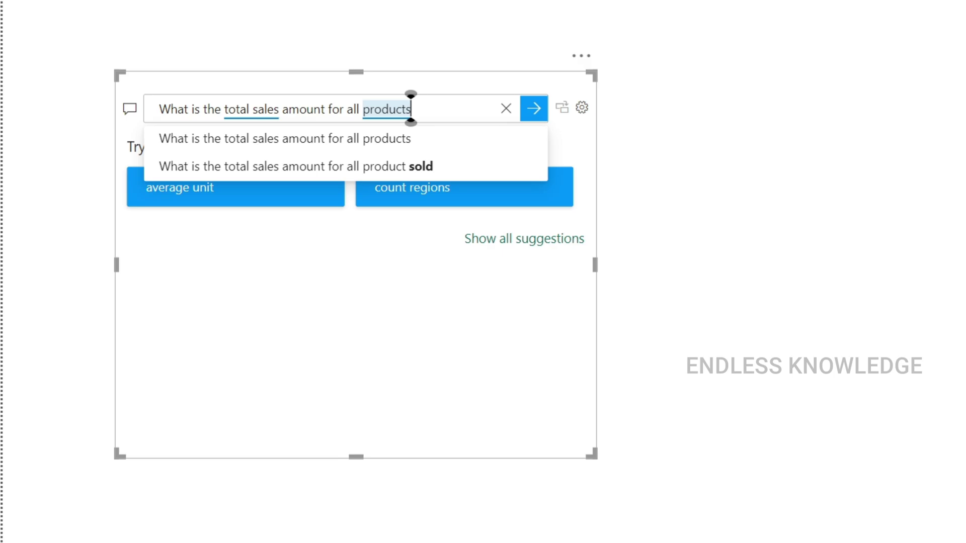
pyautogui.press('Return')
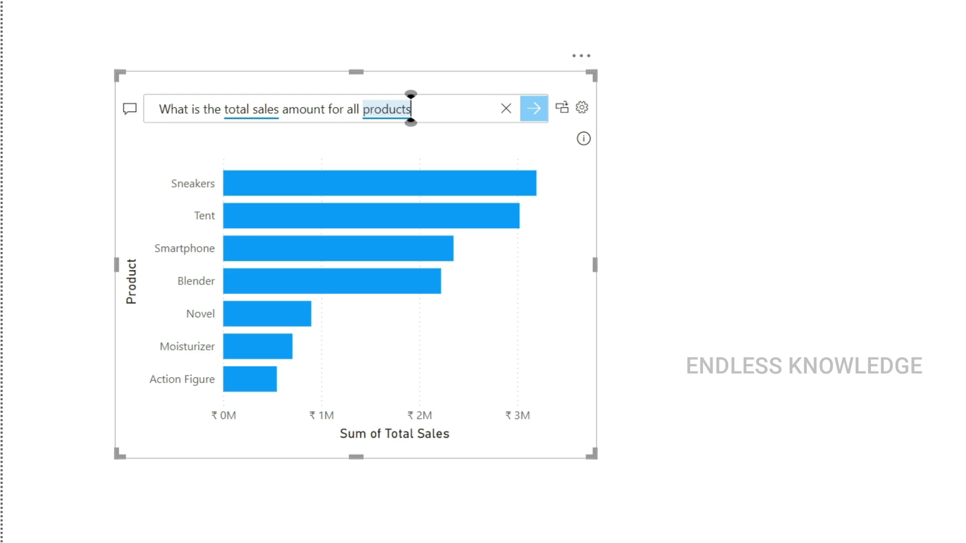
# Extend the question with "as column chart" and run it to change the answer's chart type
pyautogui.moveTo(431, 197)
pyautogui.write('s')
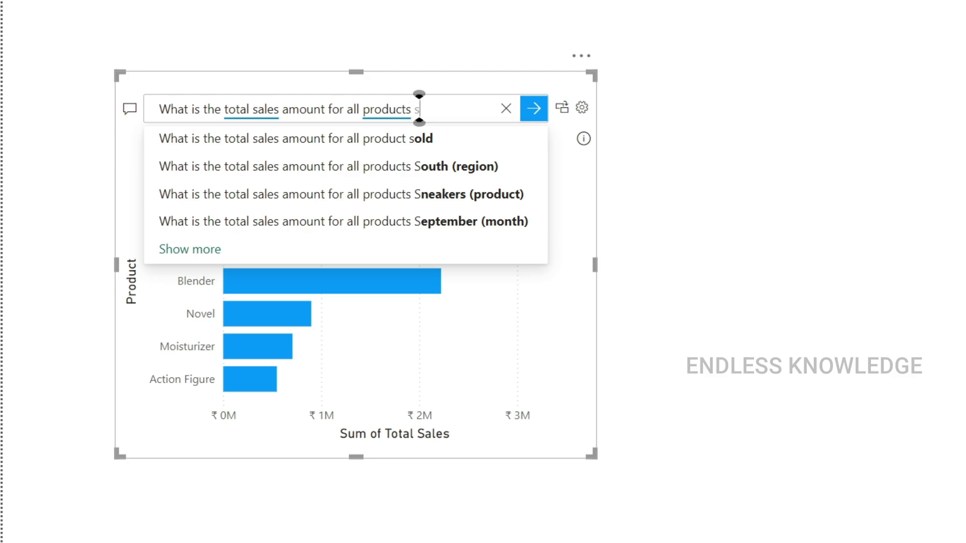
pyautogui.press('BackSpace')
pyautogui.write('as')
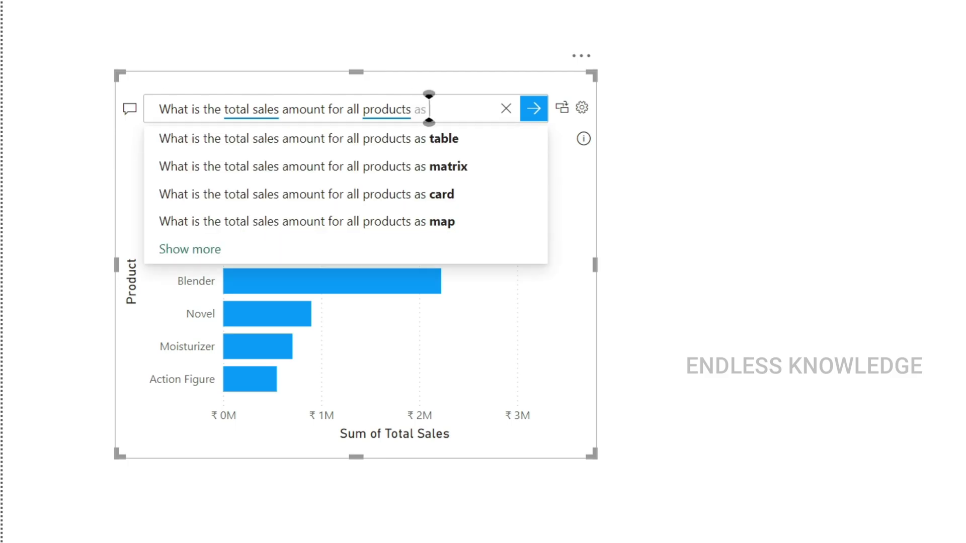
pyautogui.write(' column')
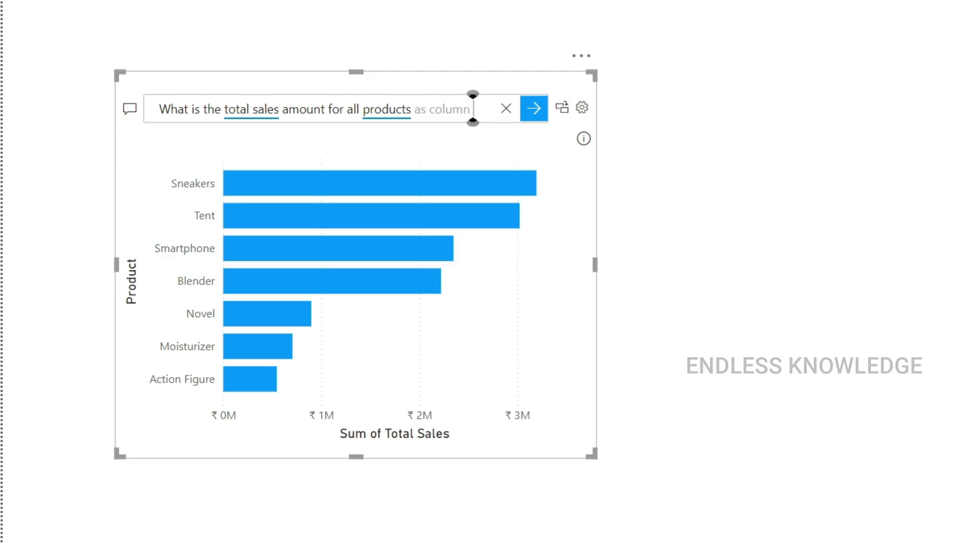
pyautogui.write(' chart')
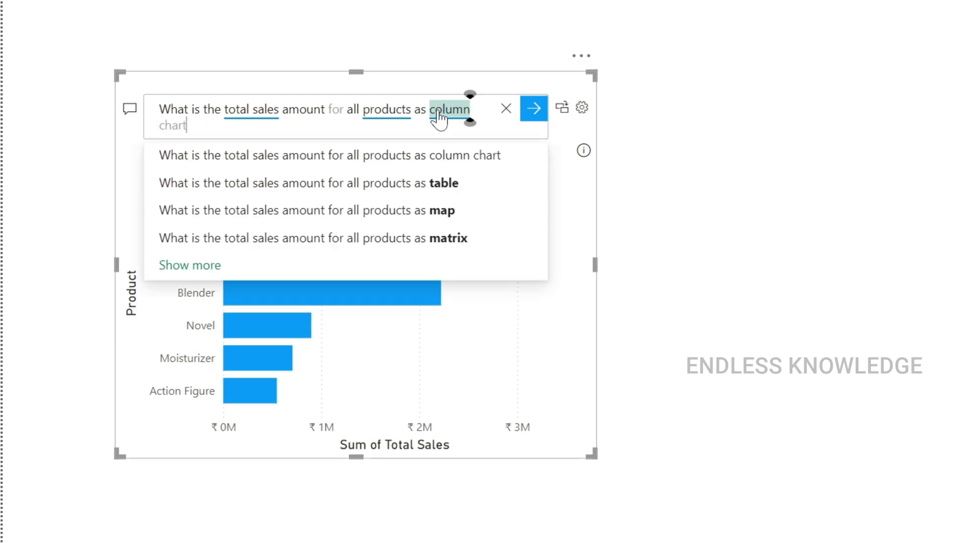
pyautogui.press('Return')
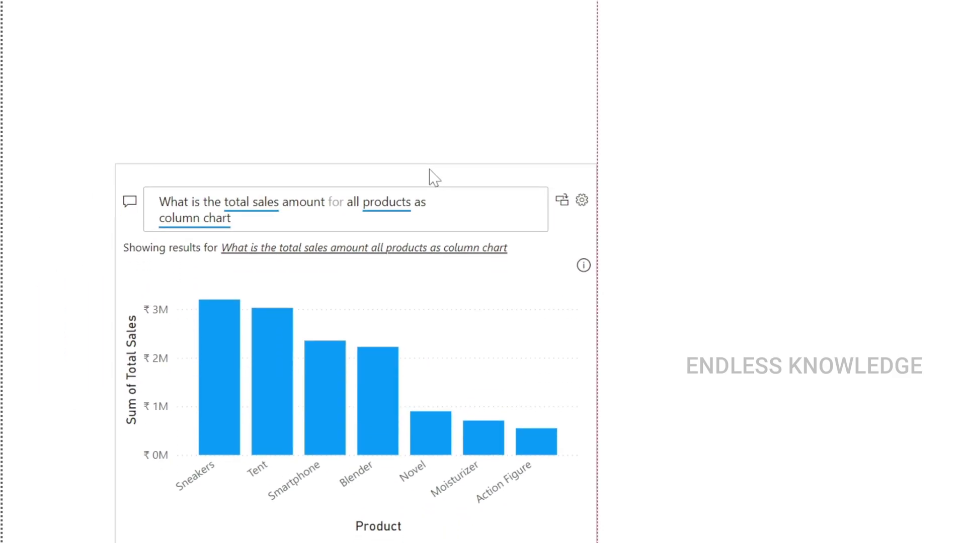
# Convert the Q&A result into a standard column chart visual and look at its formatting options
pyautogui.click(388, 171)
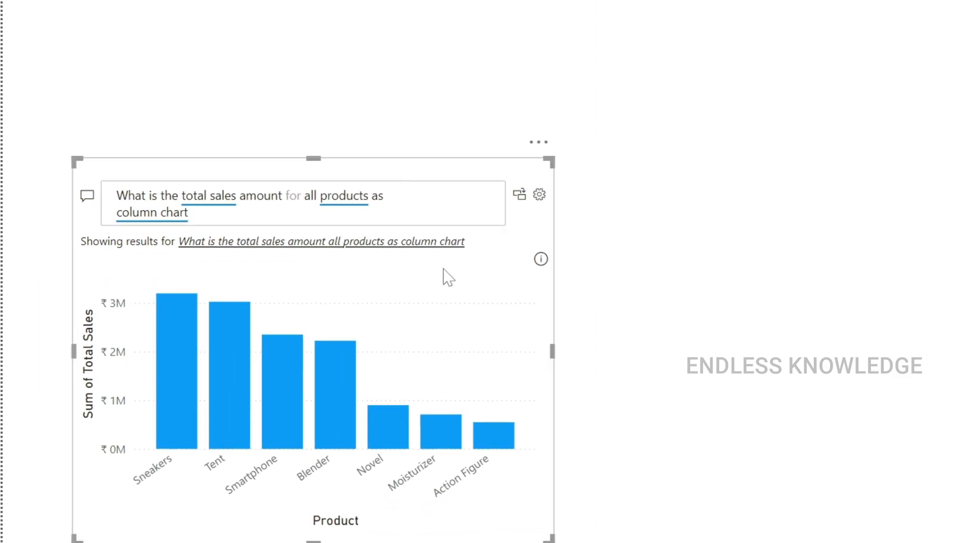
pyautogui.click(520, 195)
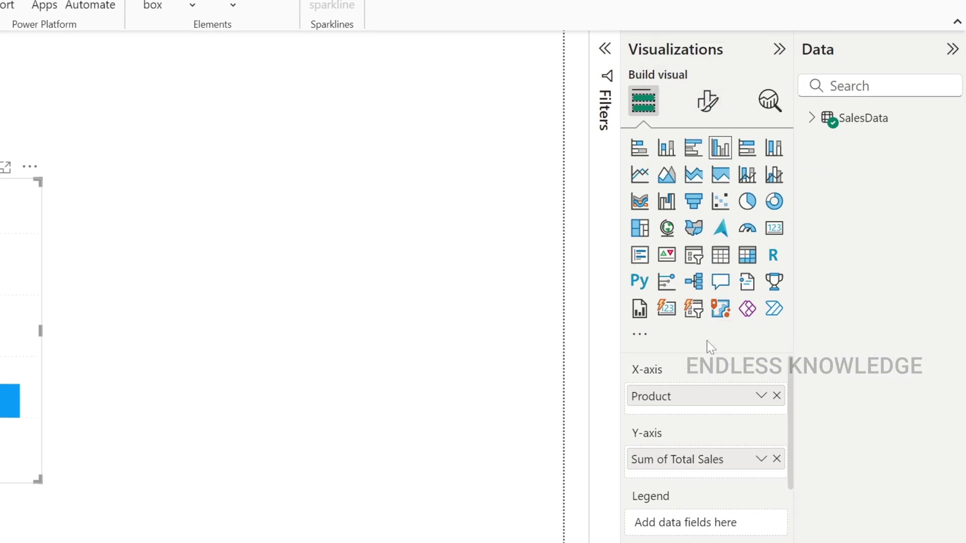
pyautogui.click(707, 102)
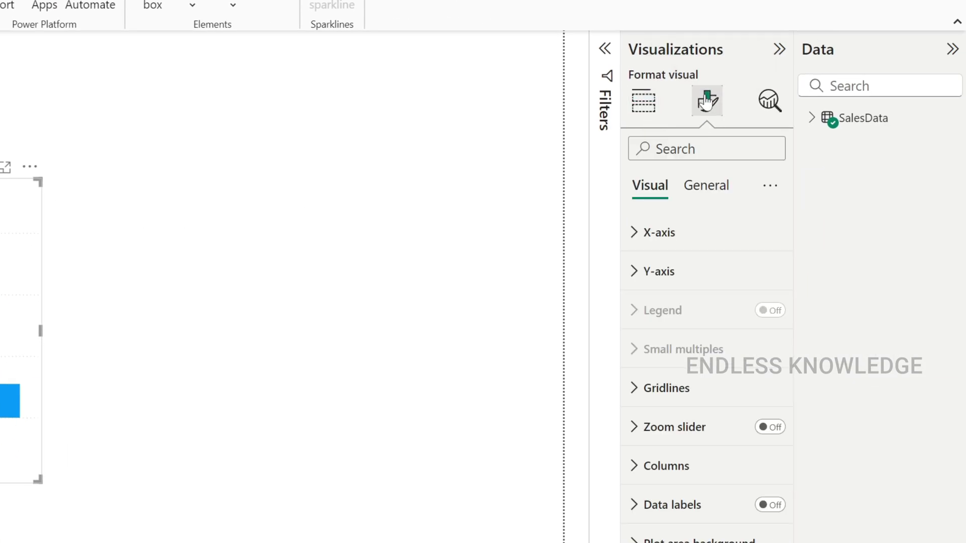
pyautogui.click(644, 101)
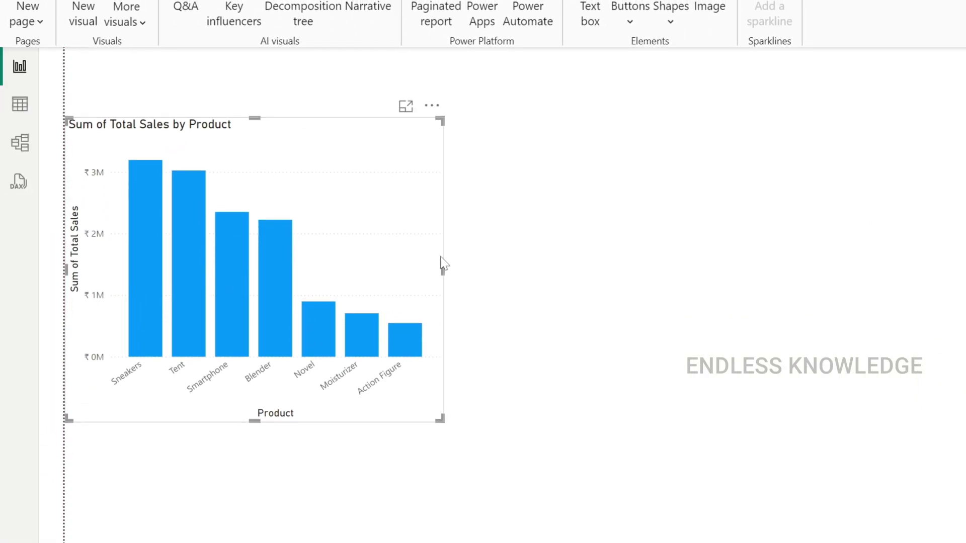
# Widen the total sales by product column chart so its product labels have more room, and deselect it
pyautogui.moveTo(442, 270); pyautogui.dragTo(576, 270)
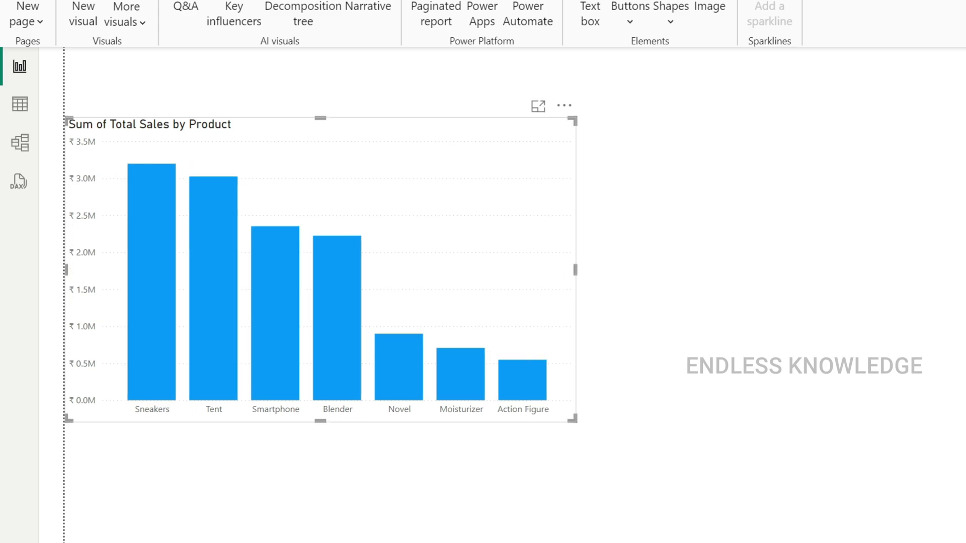
pyautogui.click(708, 187)
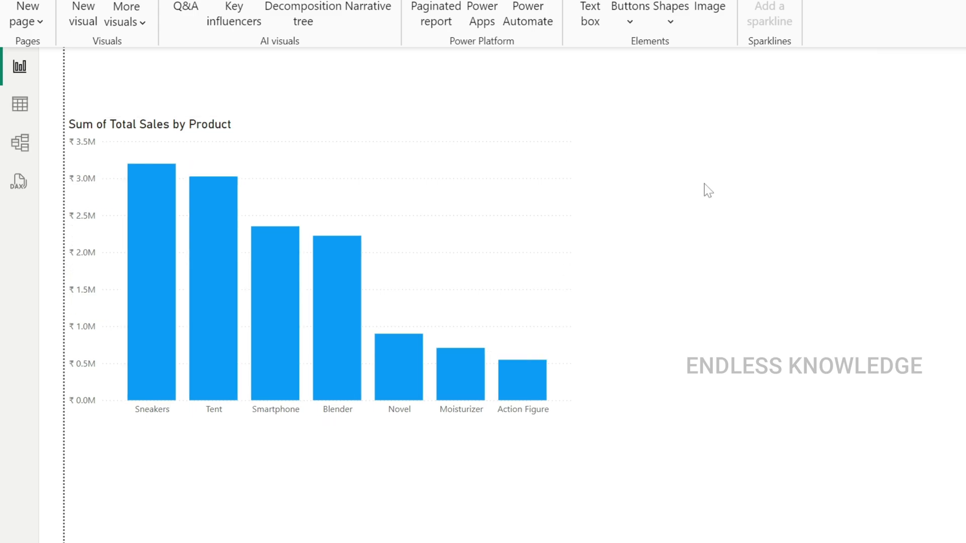
# Insert another Q&A visual and place it over the lower-value columns of the total sales chart
pyautogui.click(187, 76)
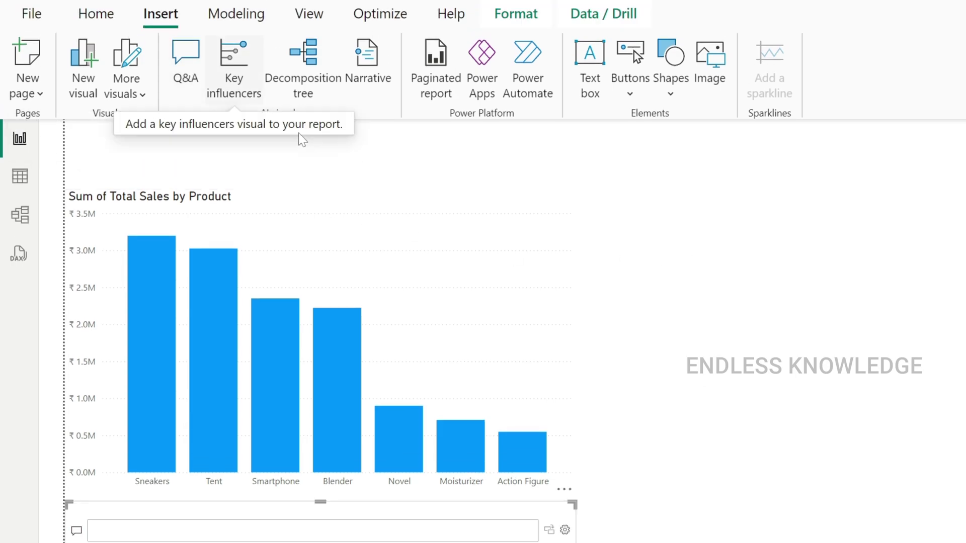
pyautogui.moveTo(485, 509); pyautogui.dragTo(483, 252)
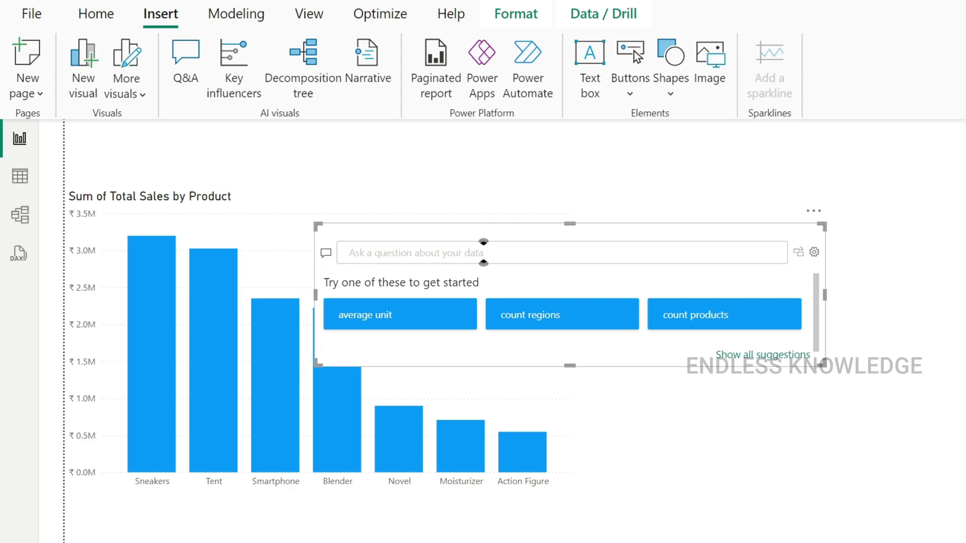
# Ask "show me the salesperson has highest total sales amount" in the new Q&A visual
pyautogui.write('show me')
pyautogui.write(' the salesperson ha hi')
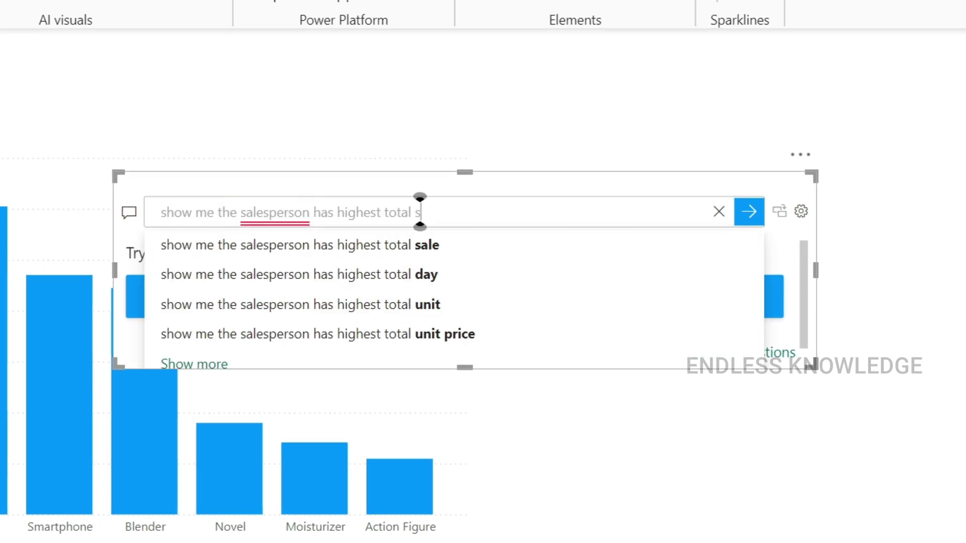
pyautogui.write('sales amount')
pyautogui.press('Down')
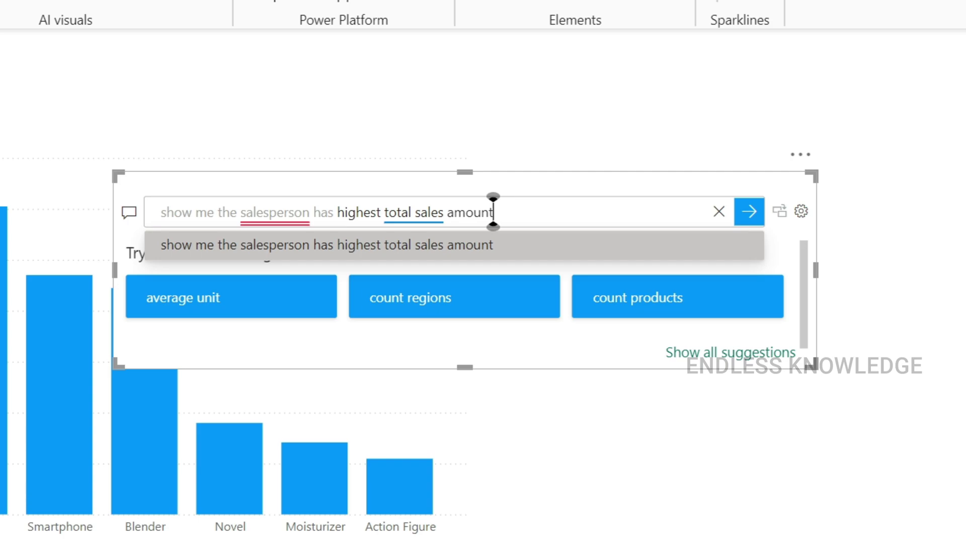
# Look at the definition form for the unrecognised term "salesperson" and close it without defining the term
pyautogui.moveTo(309, 212)
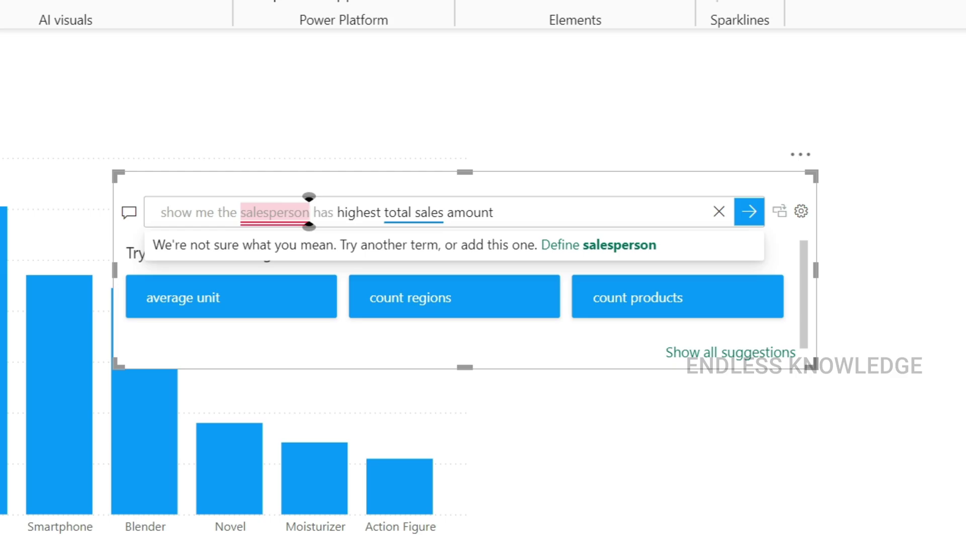
pyautogui.click(598, 246)
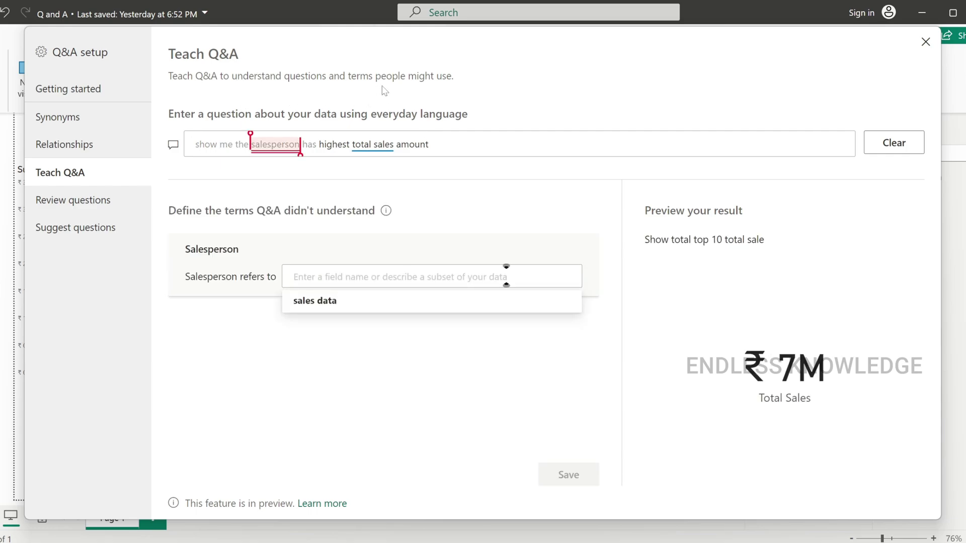
pyautogui.click(925, 44)
pyautogui.click(925, 42)
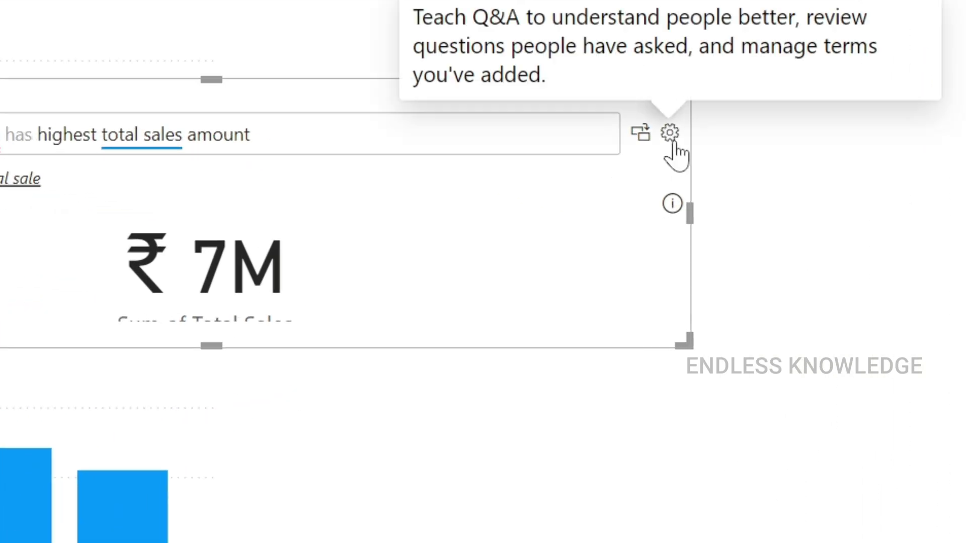
# Look through the Synonyms, Relationships, Teach Q&A and Review questions pages of the Q&A setup
pyautogui.click(670, 134)
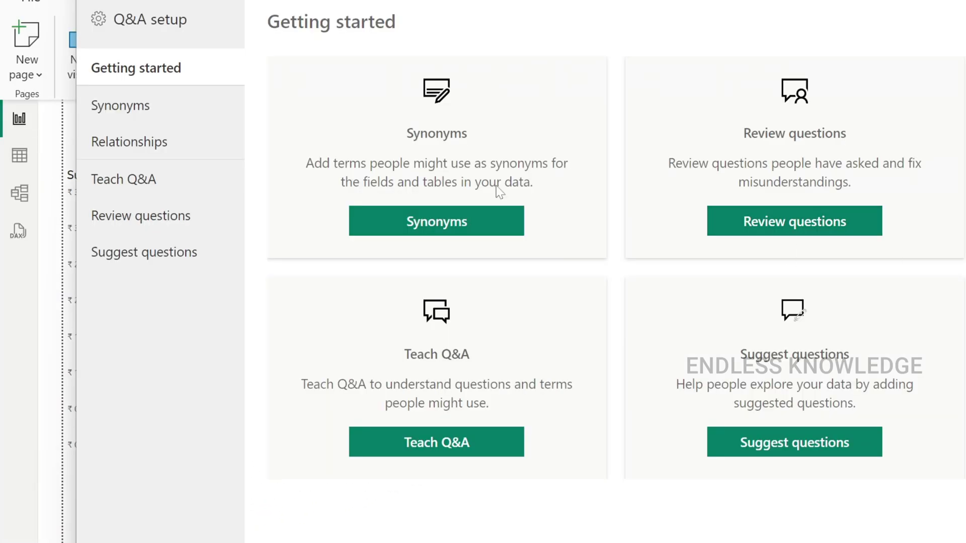
pyautogui.click(173, 120)
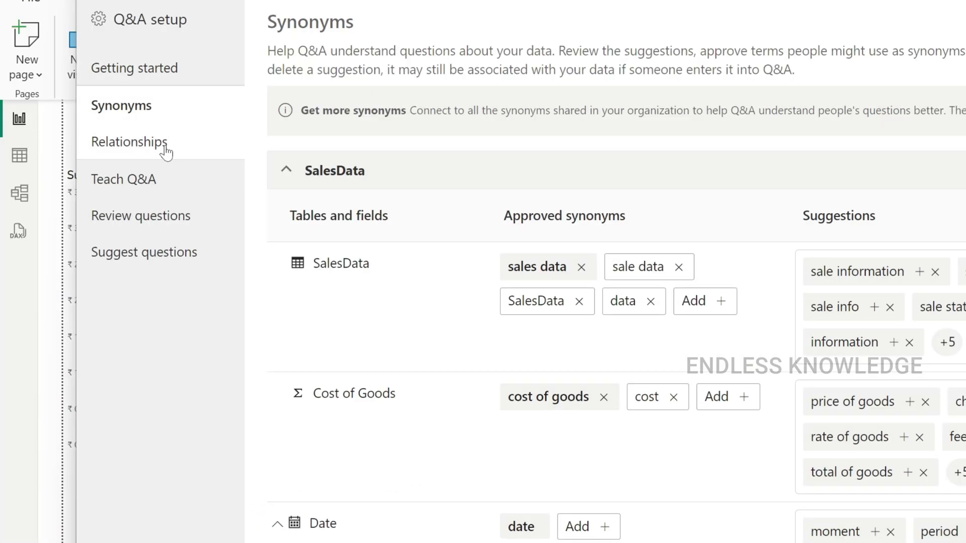
pyautogui.click(165, 147)
pyautogui.click(171, 186)
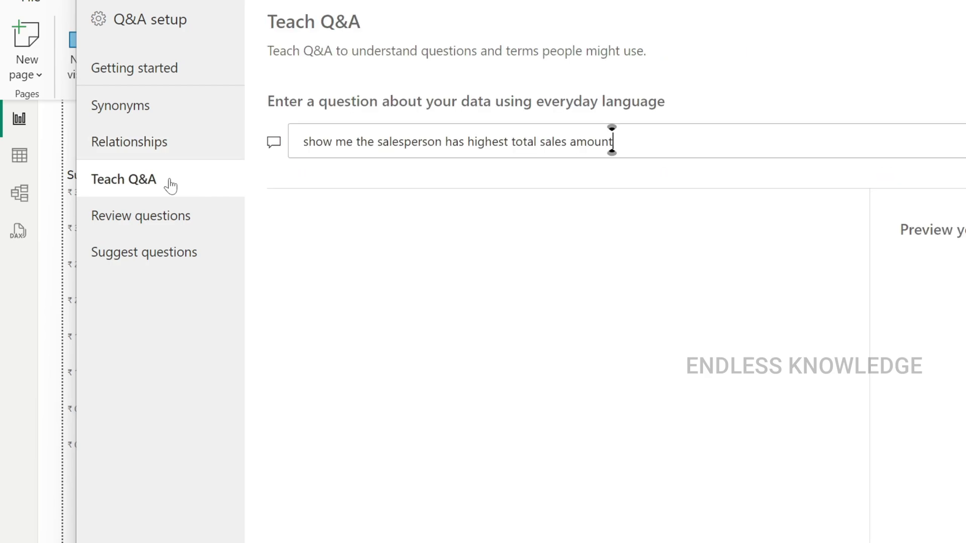
pyautogui.click(193, 221)
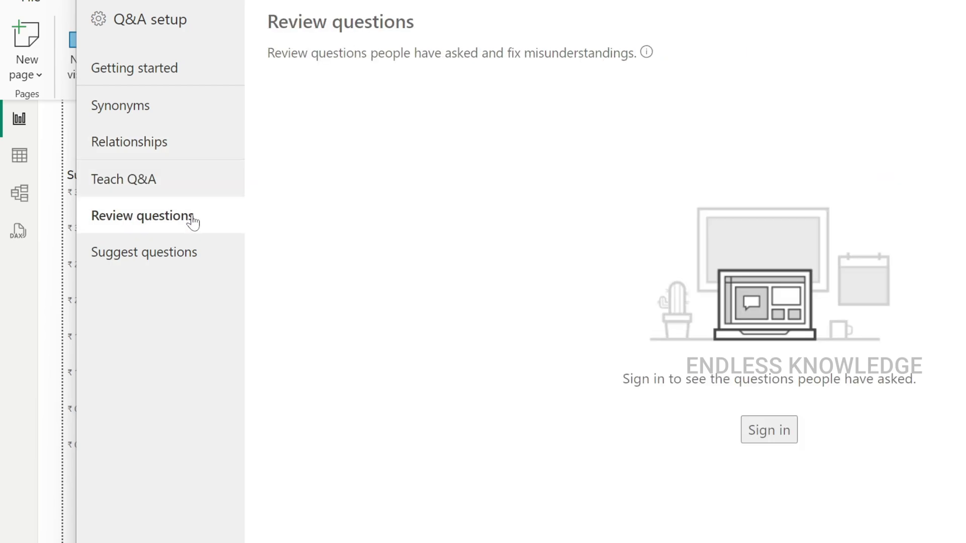
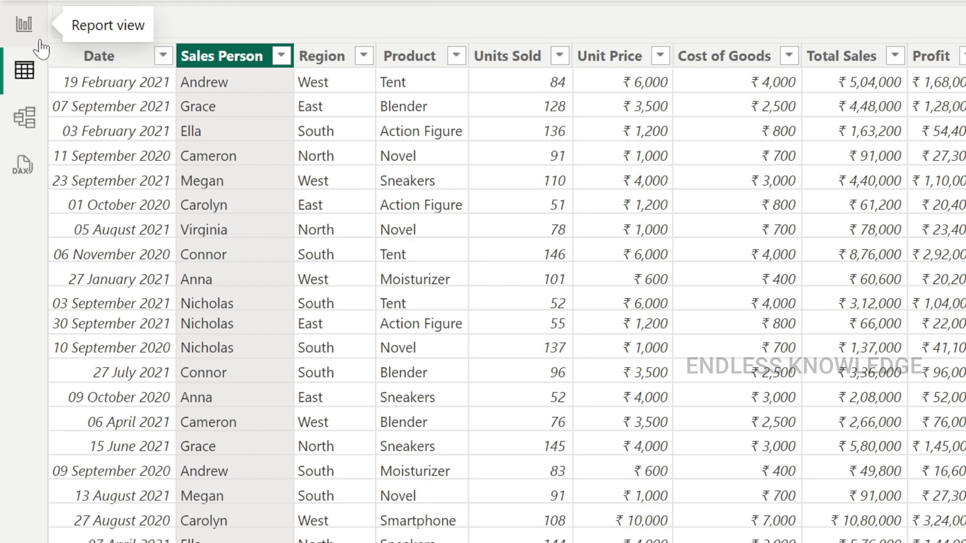
# Return to the report, define the unrecognised term "salesperson" as referring to "sales person", save it and close the setup
pyautogui.click(25, 30)
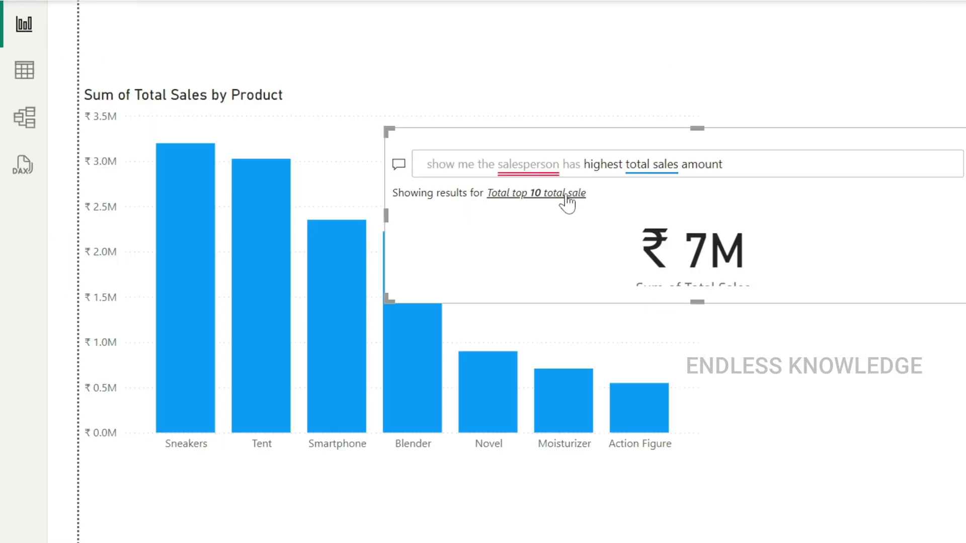
pyautogui.click(529, 171)
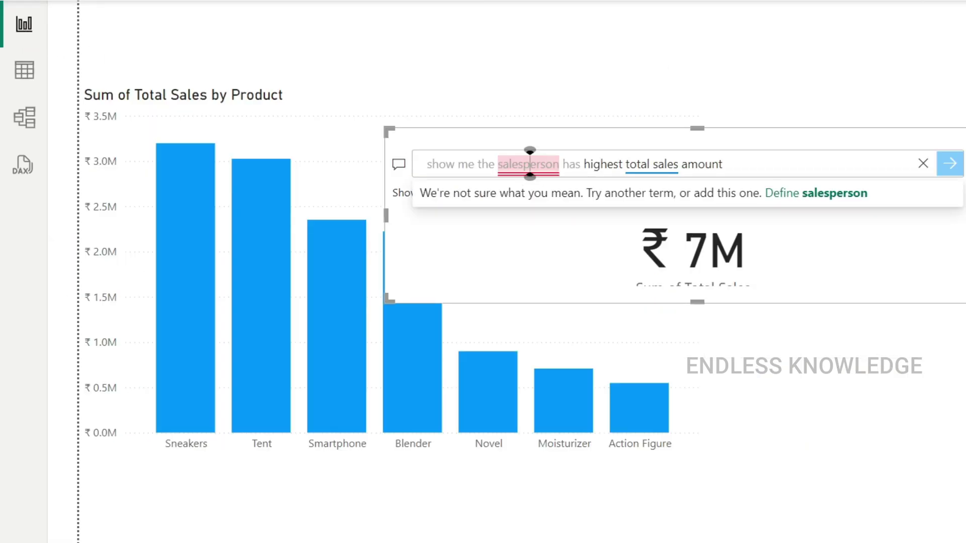
pyautogui.click(846, 201)
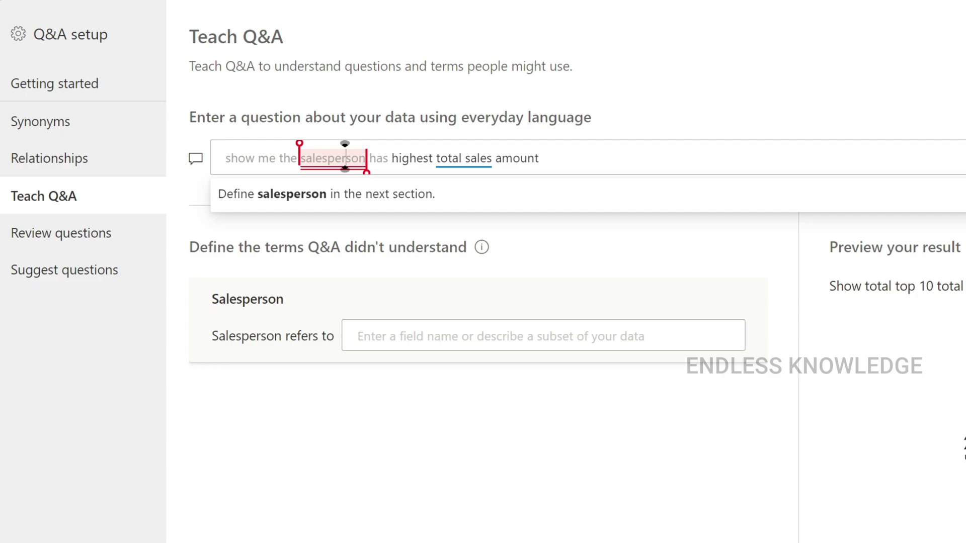
pyautogui.click(644, 335)
pyautogui.write('sales')
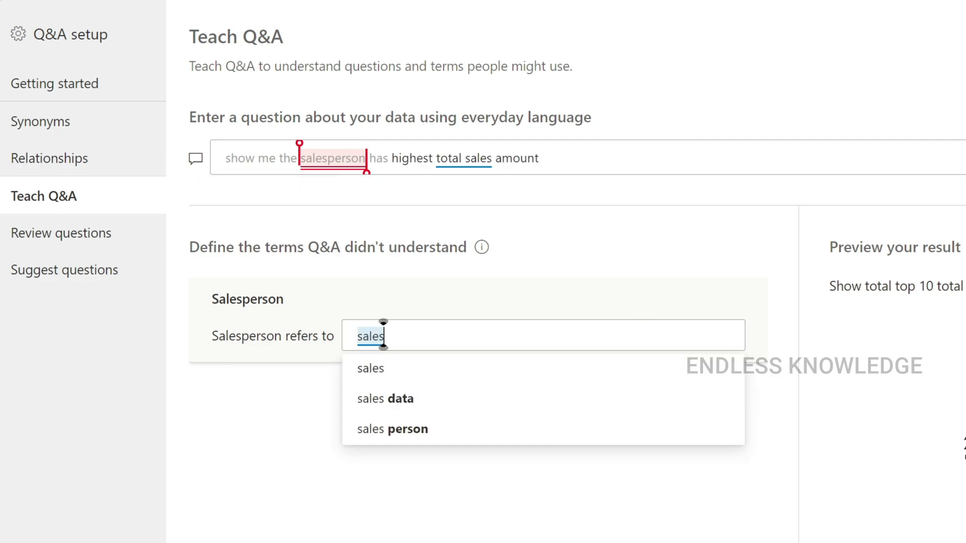
pyautogui.press('Down')
pyautogui.press('Down')
pyautogui.press('Down')
pyautogui.press('Tab')
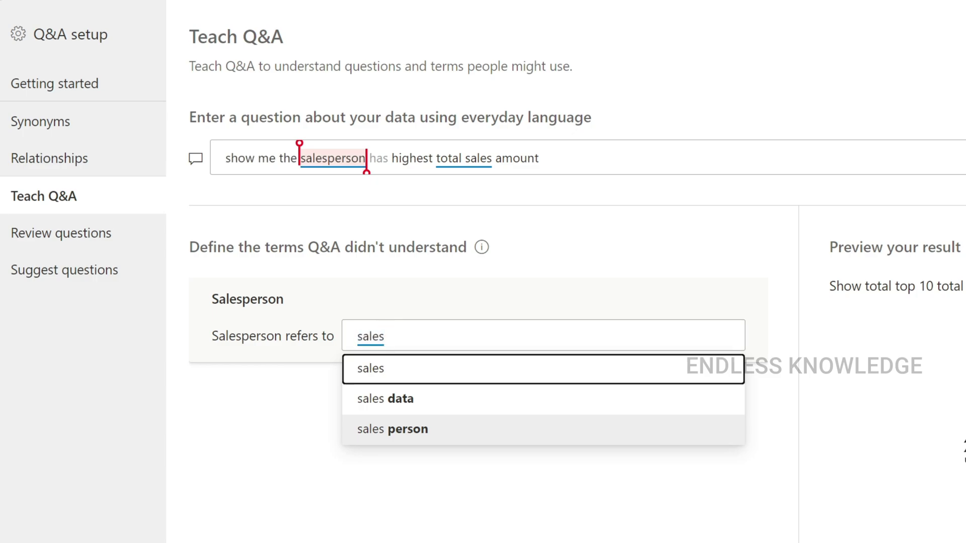
pyautogui.click(424, 431)
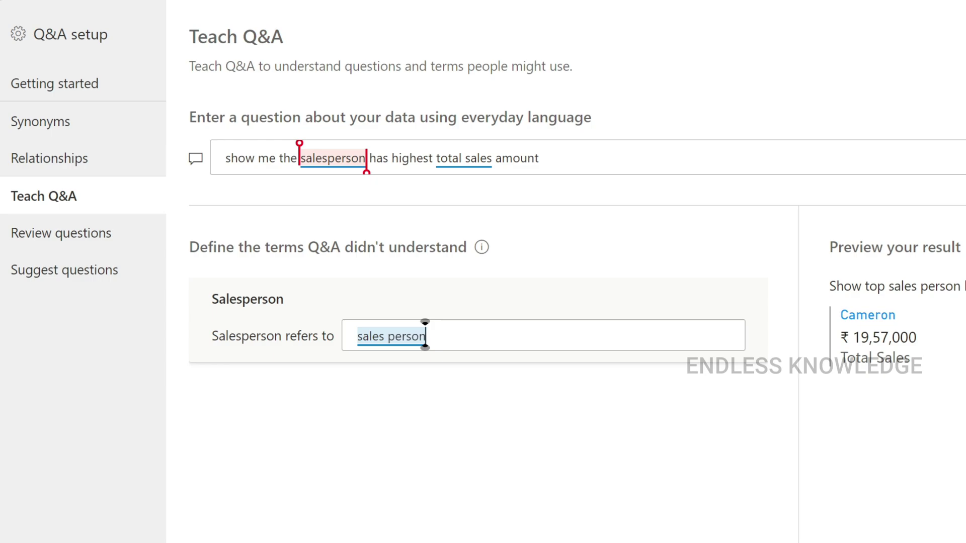
pyautogui.click(665, 501)
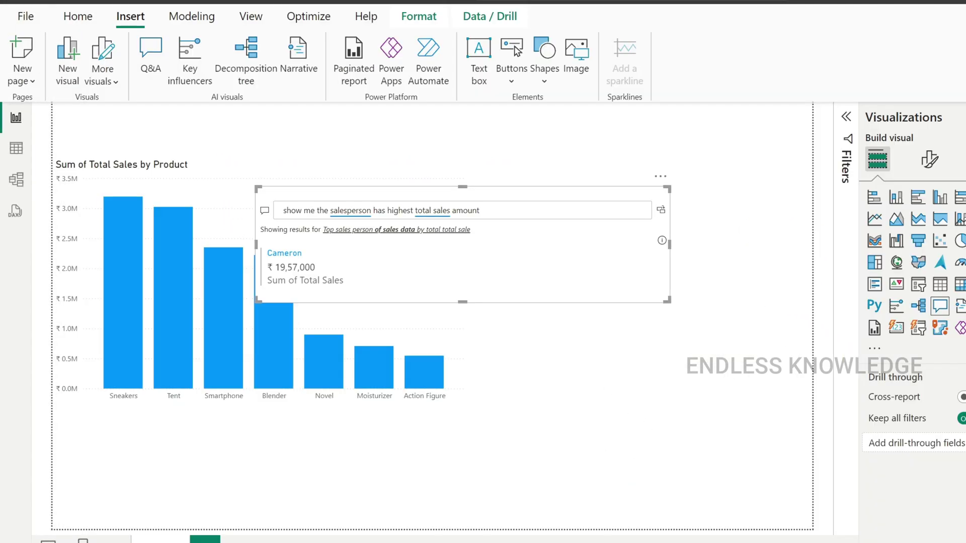
pyautogui.press('Escape')
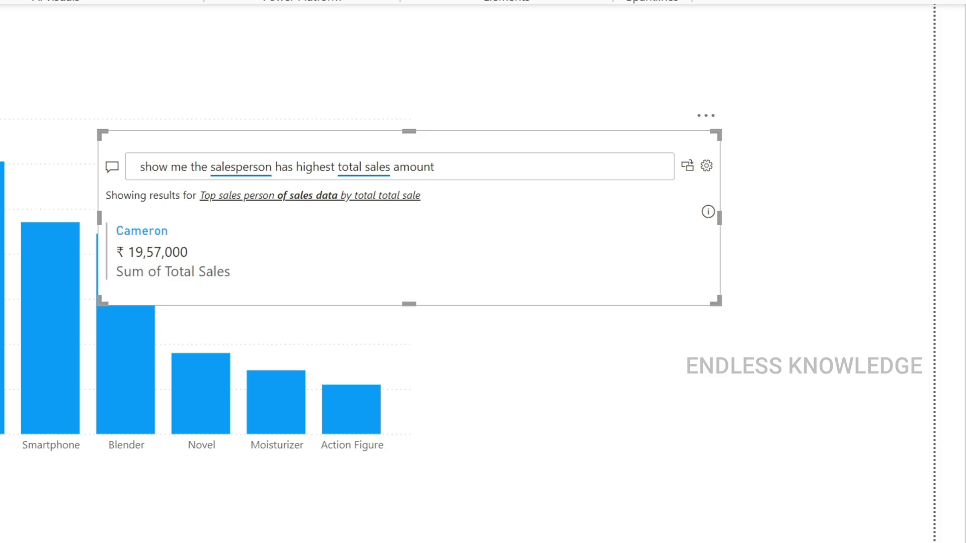
# Examine the approved and suggested synonyms of the SalesData table's fields in the Q&A setup, especially those for Sales Person
pyautogui.click(707, 166)
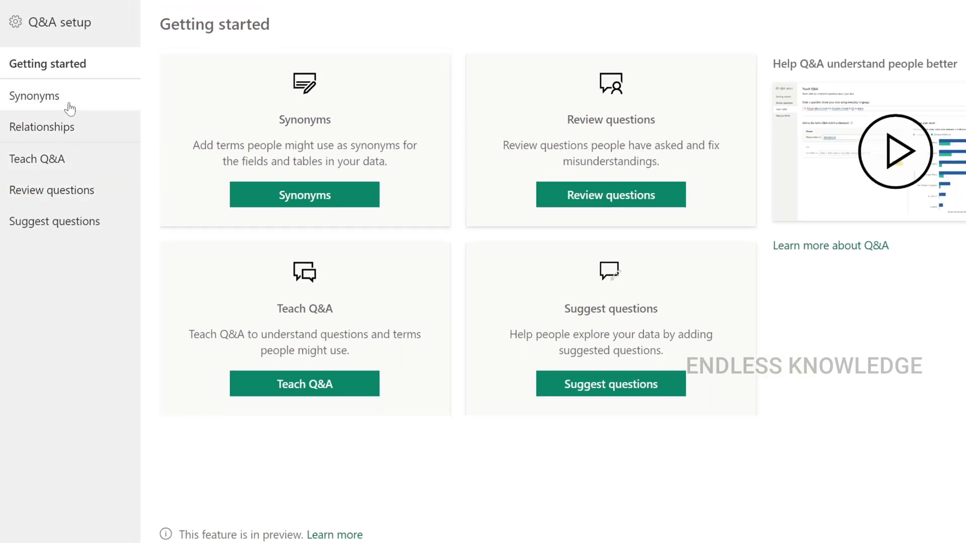
pyautogui.click(70, 109)
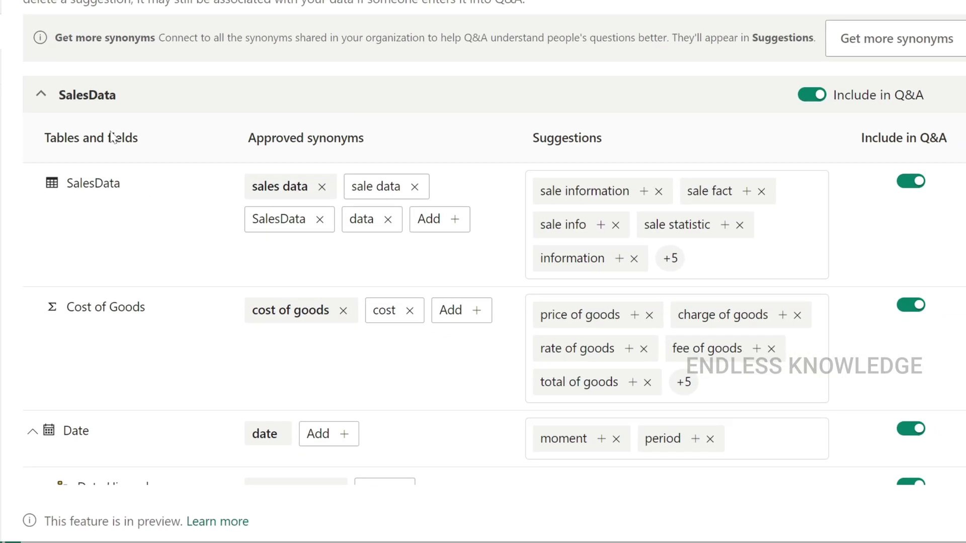
pyautogui.click(199, 151)
pyautogui.click(70, 99)
pyautogui.click(905, 187)
pyautogui.click(905, 188)
pyautogui.scroll(-6, 158, 216)
pyautogui.scroll(-5, 159, 225)
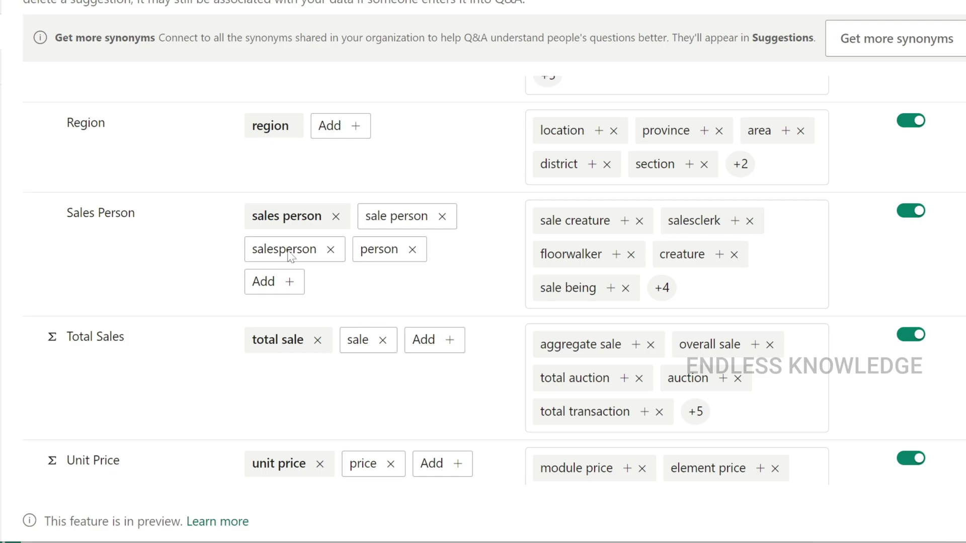
pyautogui.scroll(10, 290, 256)
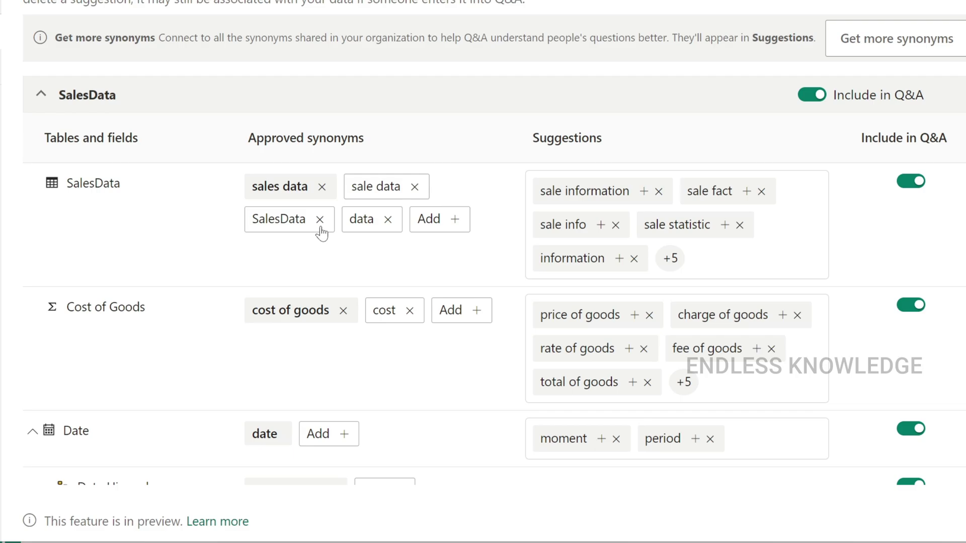
pyautogui.scroll(-8, 319, 231)
pyautogui.scroll(-4, 284, 275)
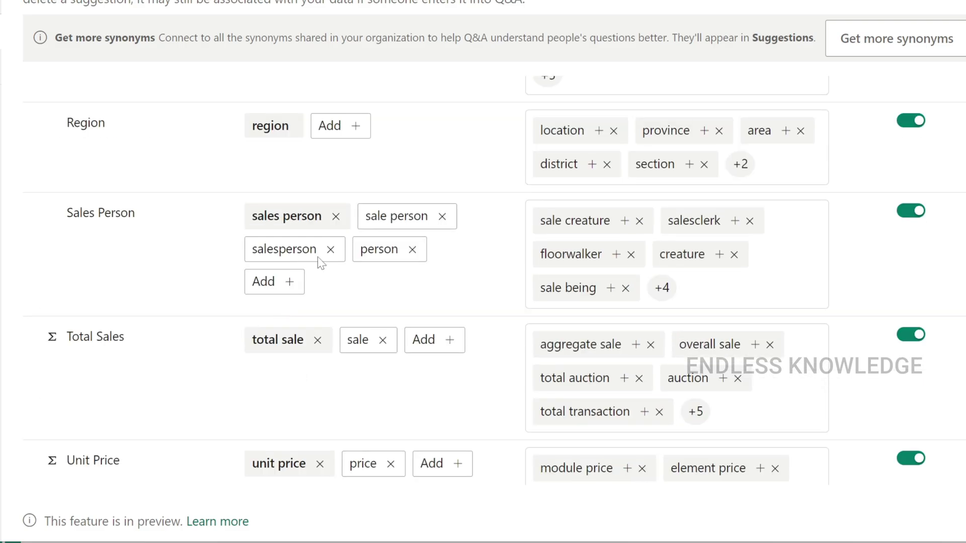
# Add "Sales Rep" as a synonym for the Sales Person field and approve the suggested synonym "sale agent"
pyautogui.click(273, 287)
pyautogui.write('Sale')
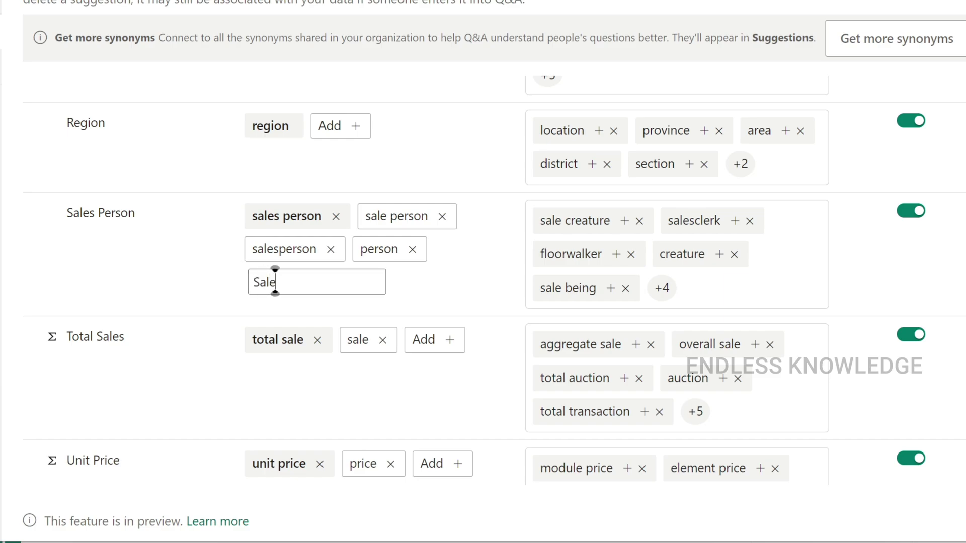
pyautogui.write('s Rep')
pyautogui.press('Return')
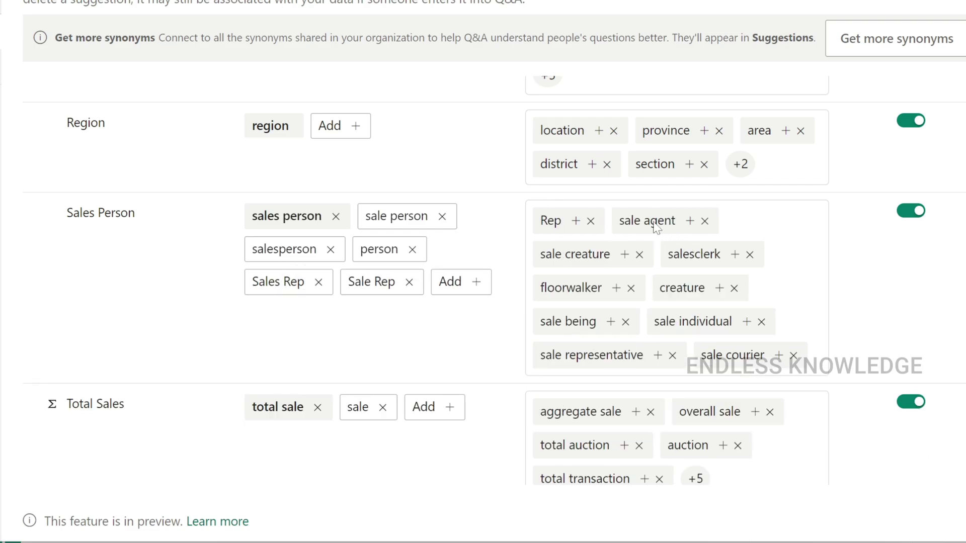
pyautogui.click(689, 221)
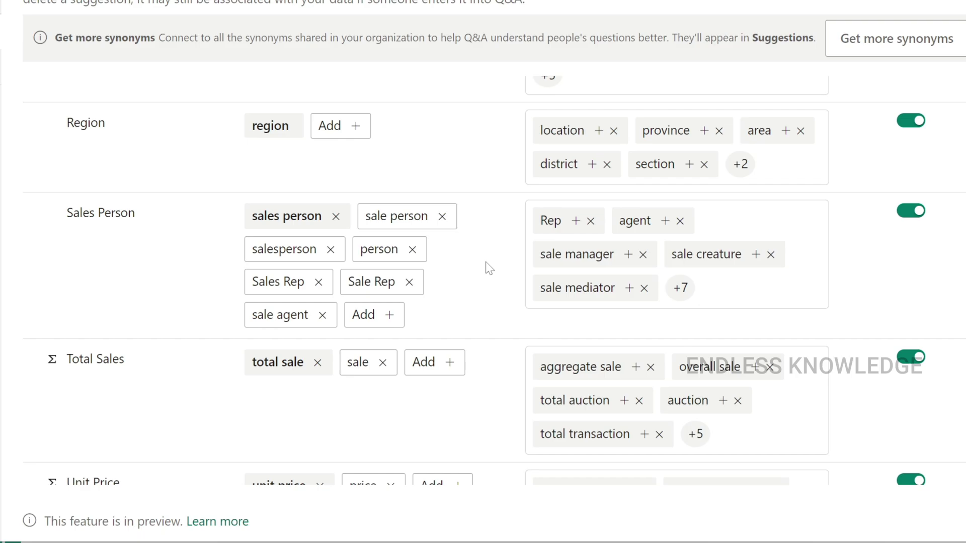
pyautogui.scroll(-3, 489, 269)
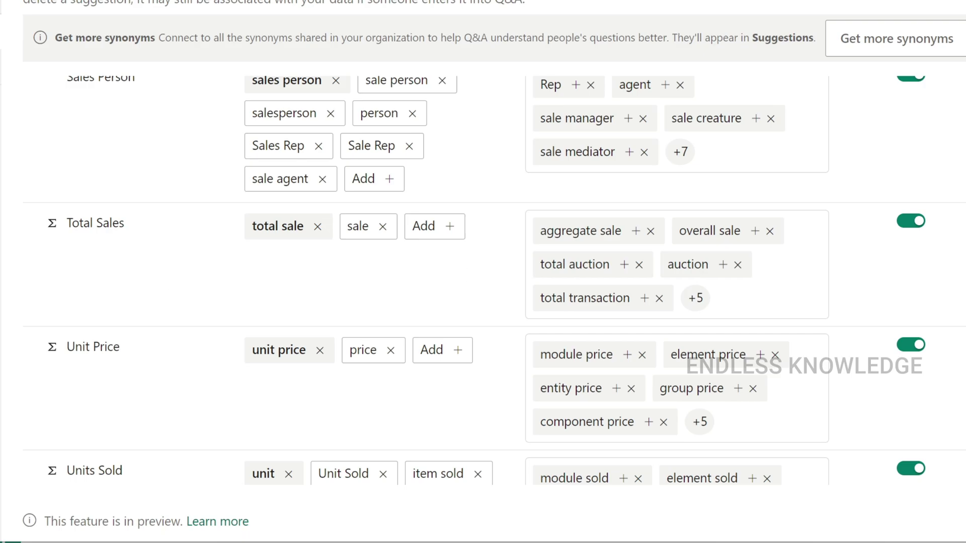
# Add and save the suggested questions "What is the total sales amount for all products?" and "show me the sales person has highest total sales amount"
pyautogui.click(59, 192)
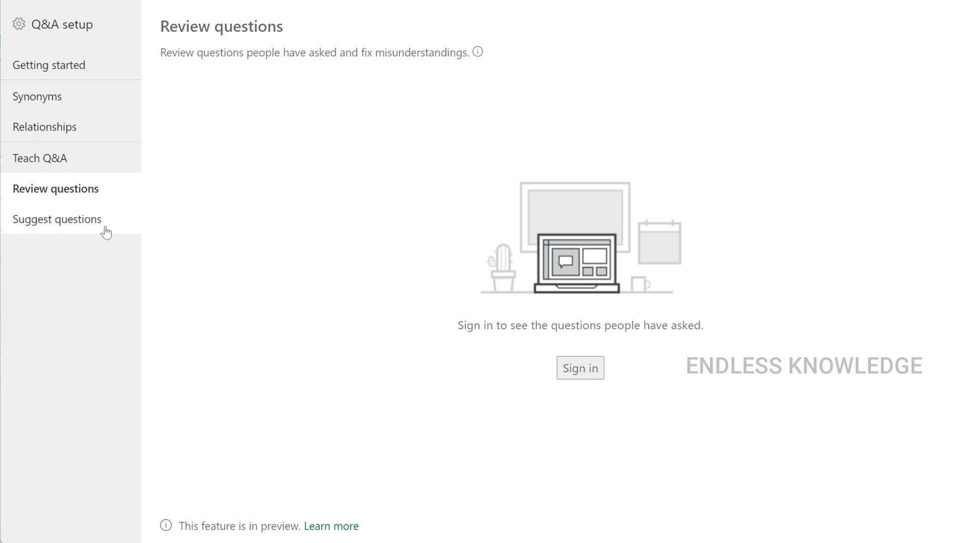
pyautogui.click(68, 225)
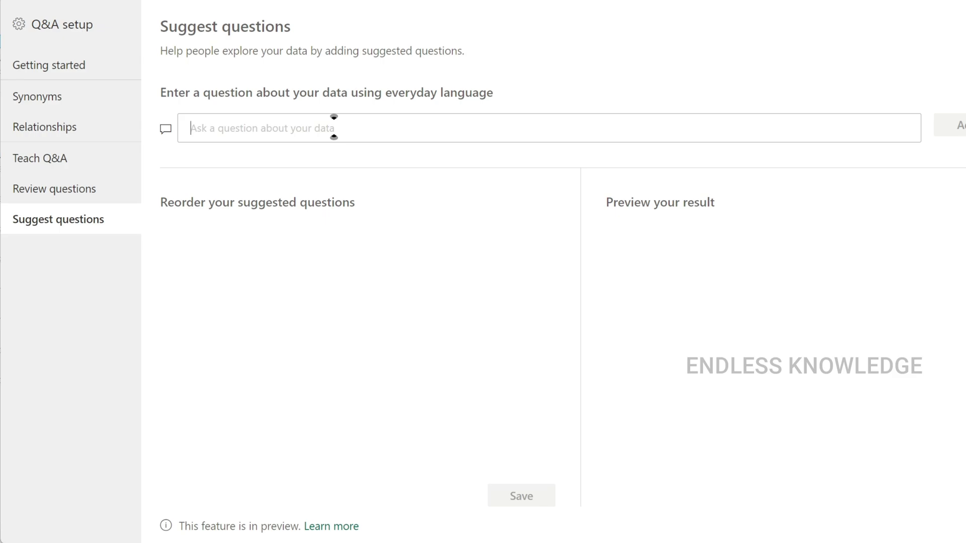
pyautogui.write('What is the total sales amount for all products?')
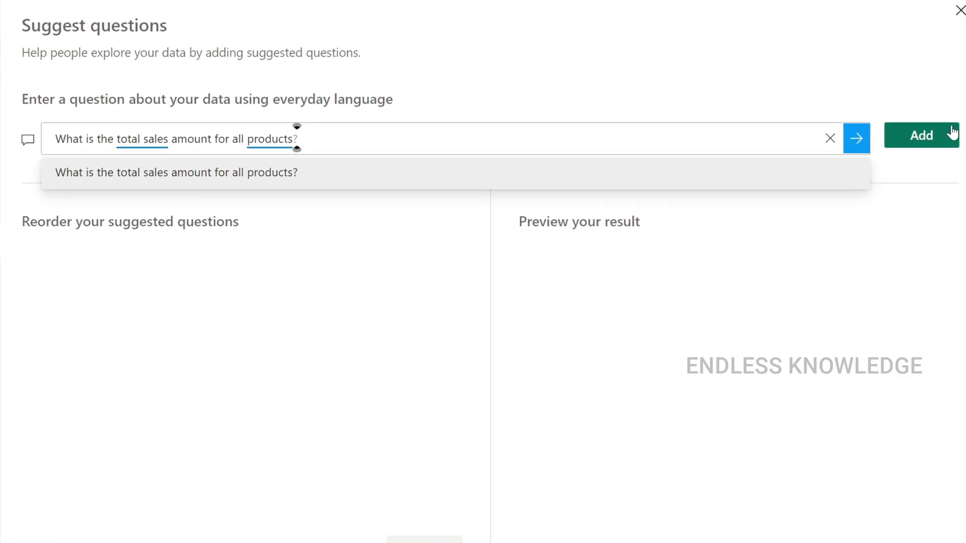
pyautogui.click(928, 137)
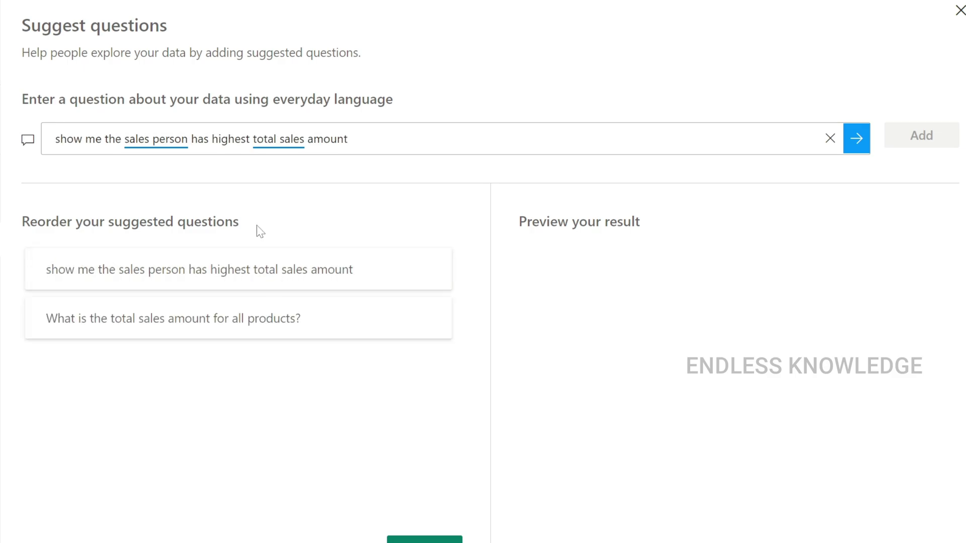
pyautogui.scroll(-2, 393, 403)
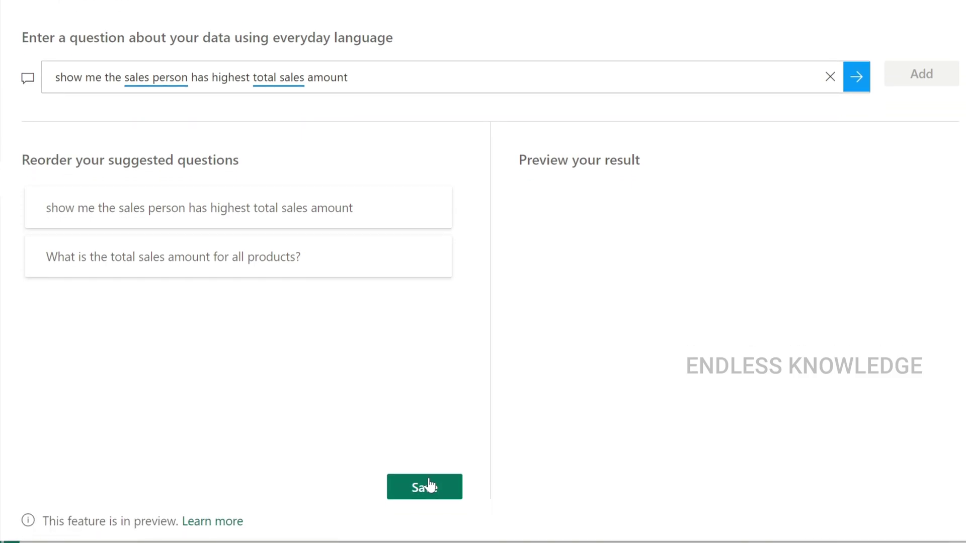
pyautogui.click(428, 484)
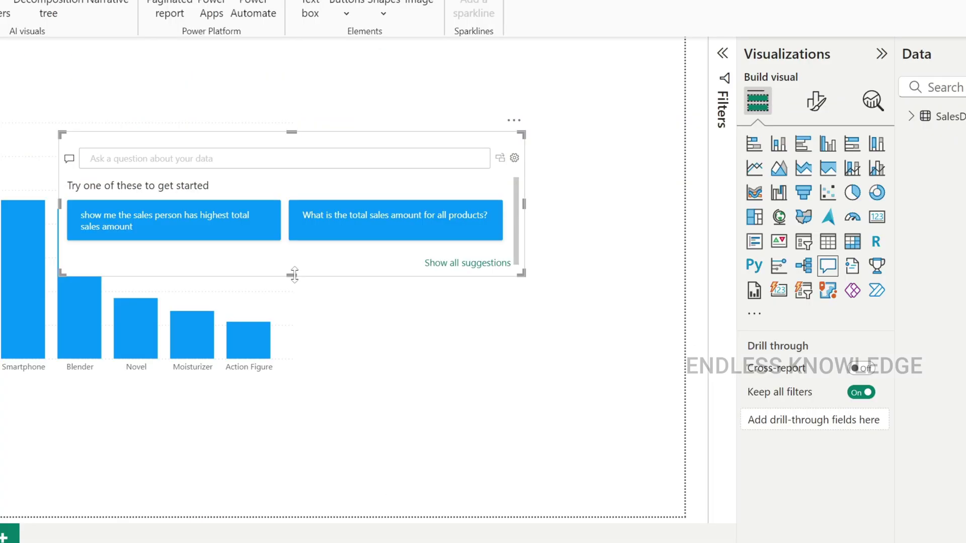
# Make the Q&A visual taller and move it further down the report page
pyautogui.moveTo(294, 275); pyautogui.dragTo(304, 371)
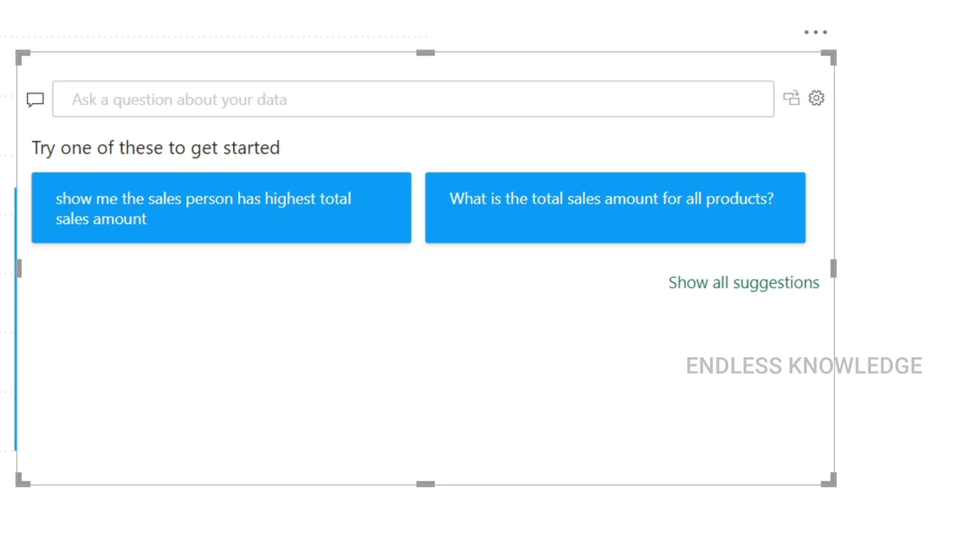
pyautogui.moveTo(469, 82); pyautogui.dragTo(509, 234)
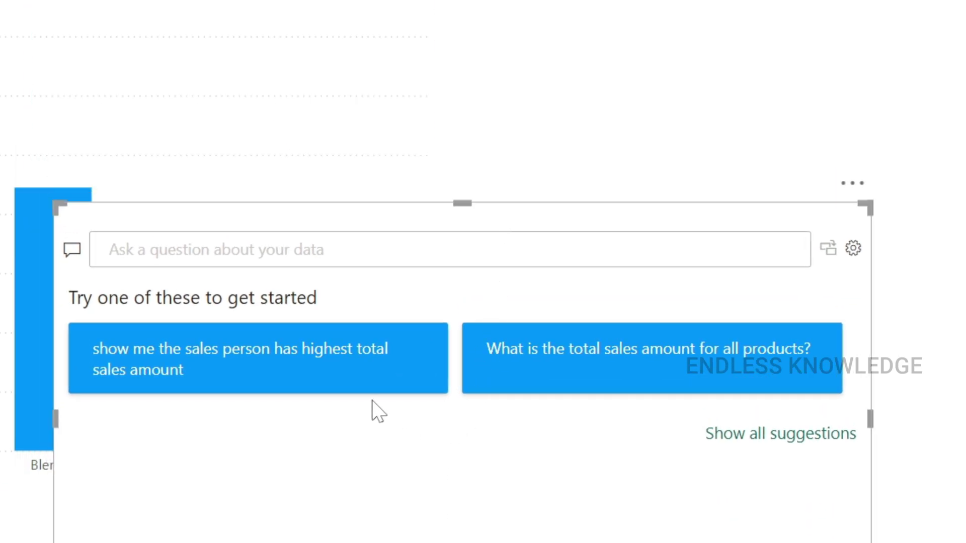
# Ask the suggested question about the sales person with the highest total sales amount "as card" and convert the answer to a standard visual
pyautogui.click(345, 367)
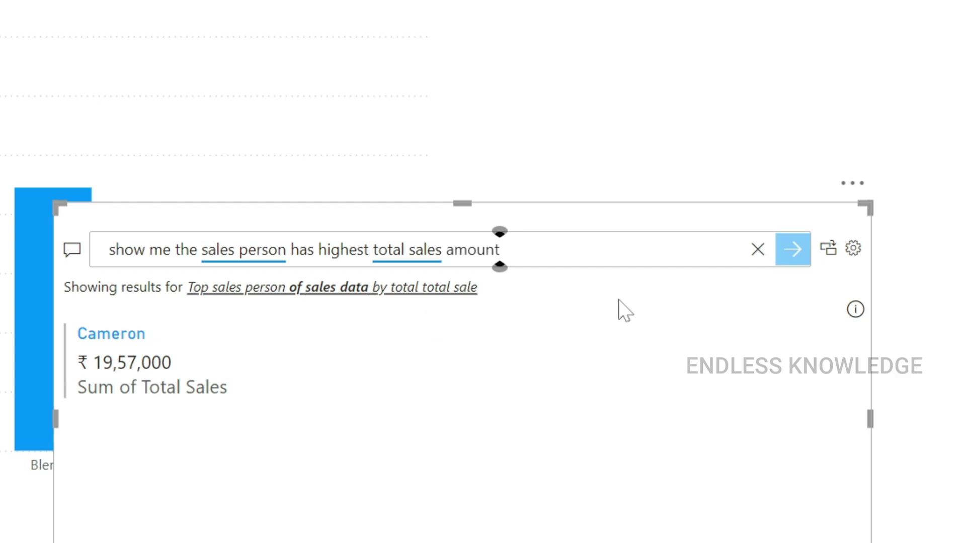
pyautogui.write('as Va')
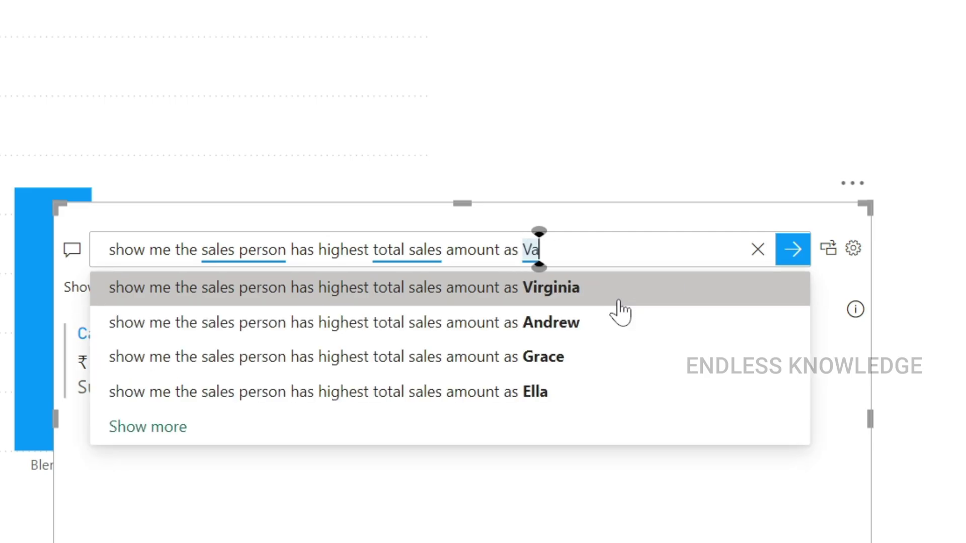
pyautogui.press('BackSpace')
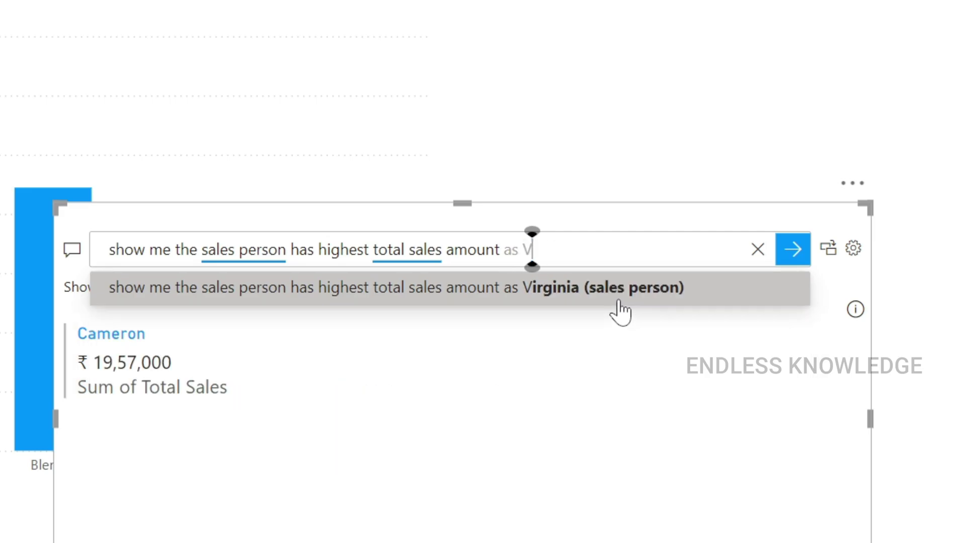
pyautogui.press('BackSpace')
pyautogui.write('card')
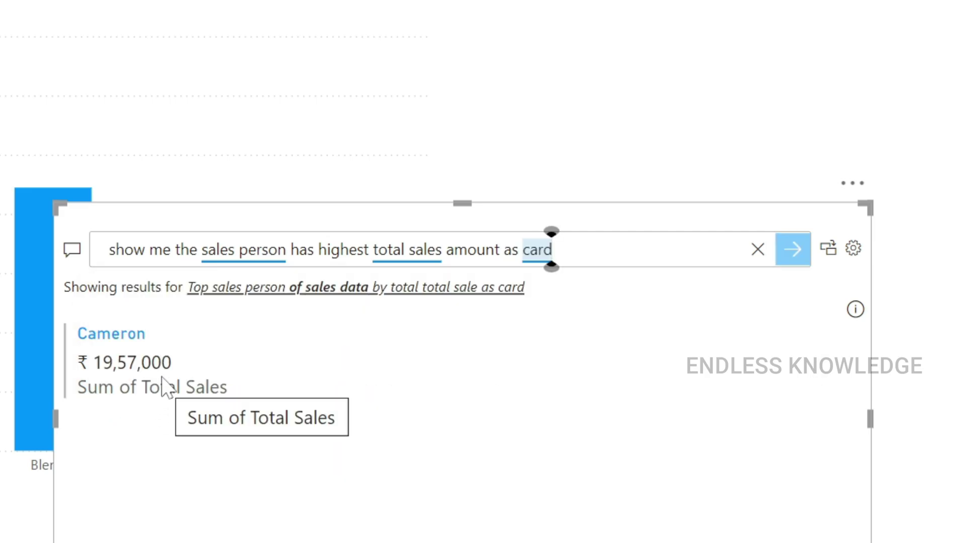
pyautogui.click(829, 250)
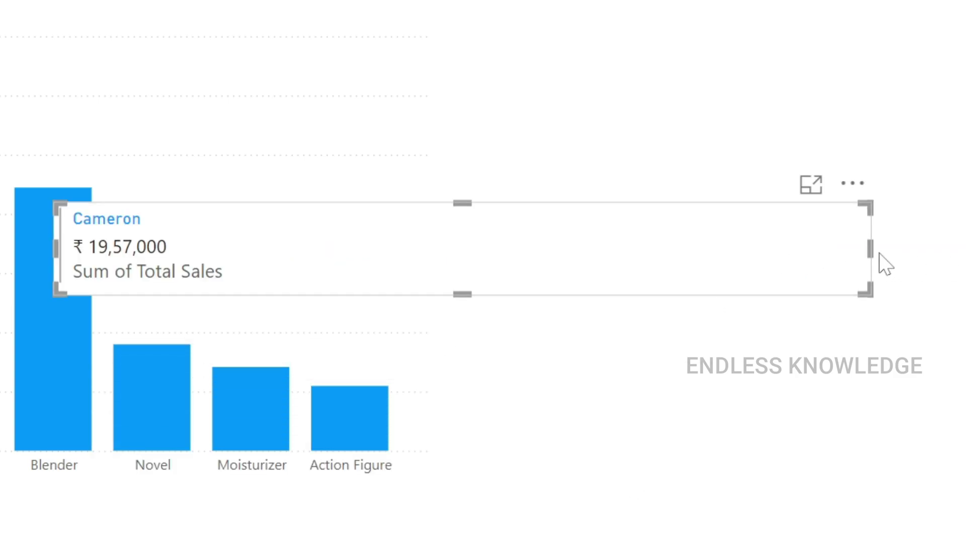
# Narrow the top sales person card and place it above the column chart, near the middle of the report page
pyautogui.moveTo(869, 252); pyautogui.dragTo(0, 0)
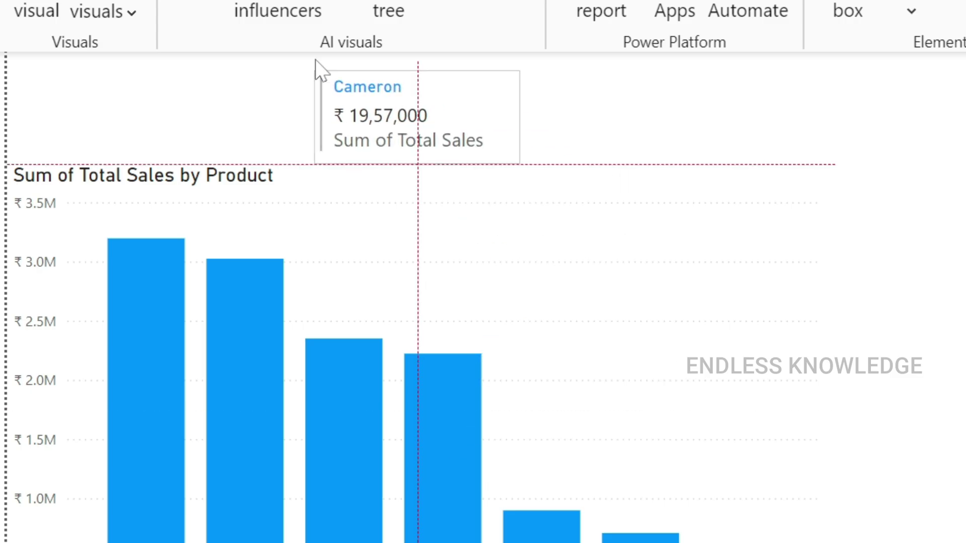
pyautogui.moveTo(315, 61); pyautogui.dragTo(10, 43)
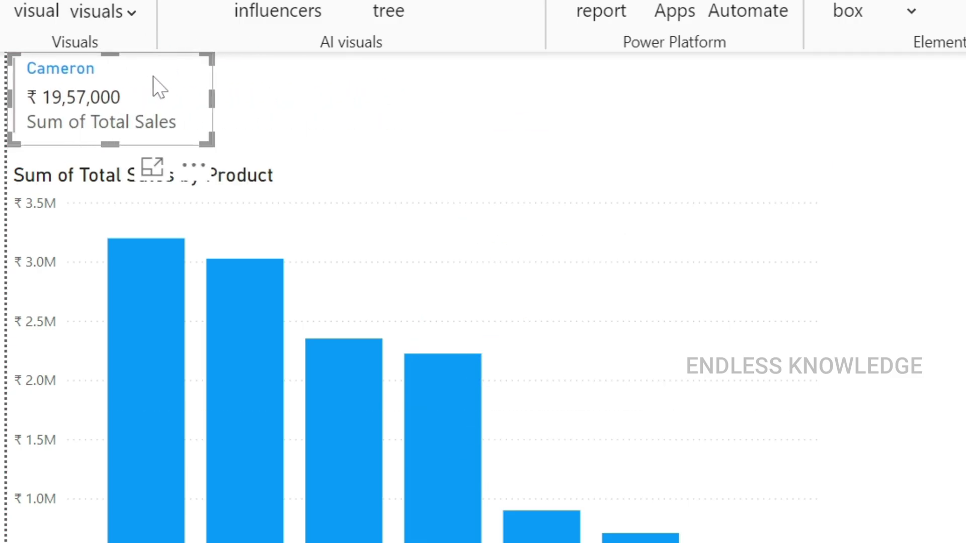
pyautogui.moveTo(158, 88); pyautogui.dragTo(830, 76)
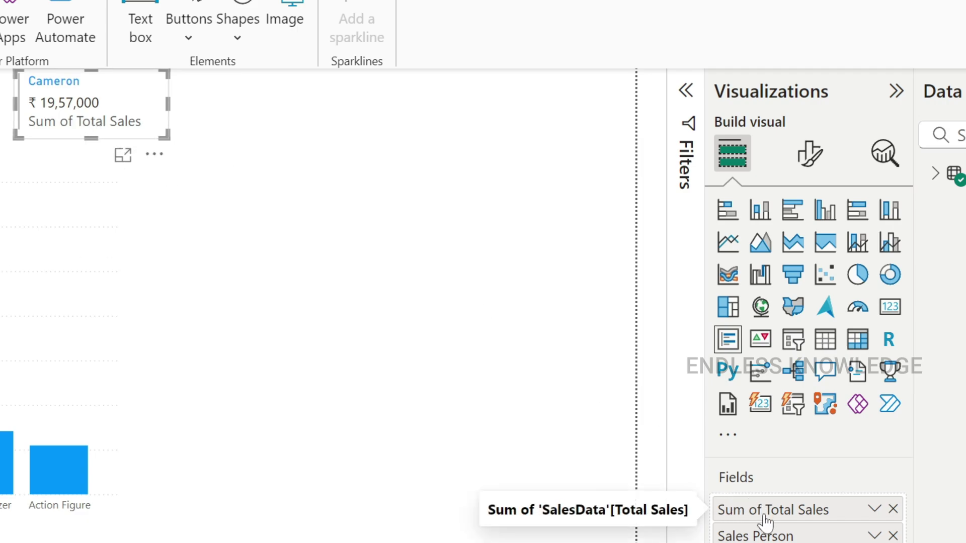
# Rename the card's Sum of Total Sales field to "Highest Total Sales"
pyautogui.doubleClick(830, 509)
pyautogui.moveTo(831, 509); pyautogui.dragTo(715, 507)
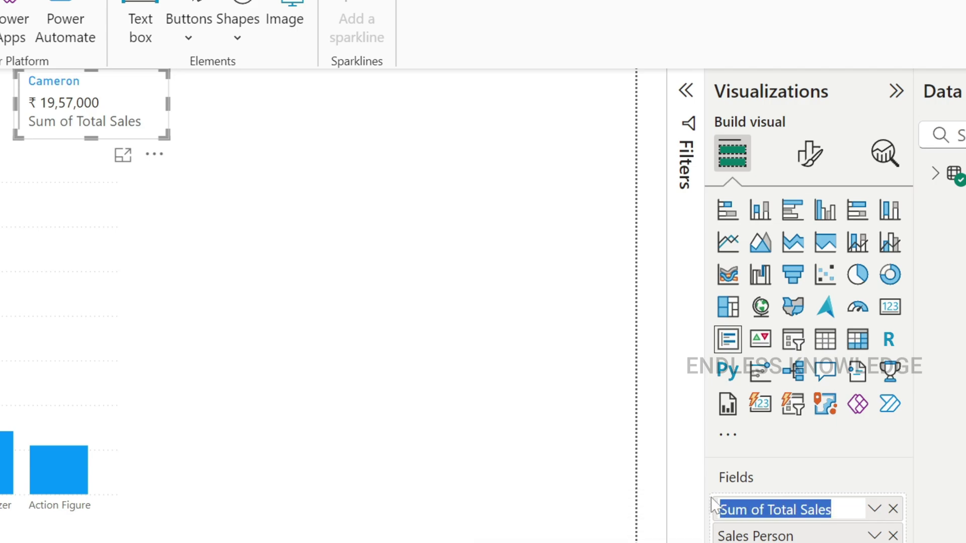
pyautogui.write('Highest Total Sales')
pyautogui.press('Return')
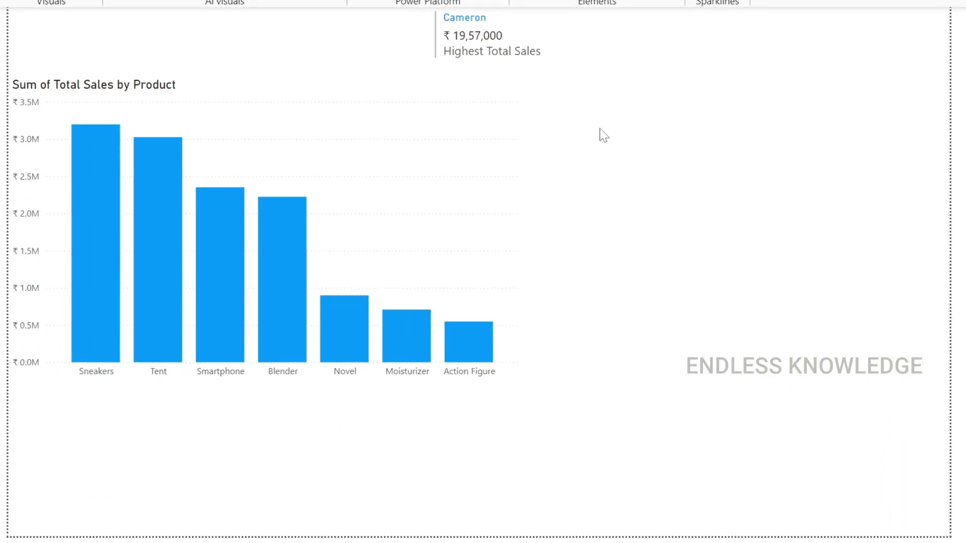
# Ask "What are the total sales by region?" in a new Q&A visual and convert the answer to a standard visual
pyautogui.doubleClick(603, 136)
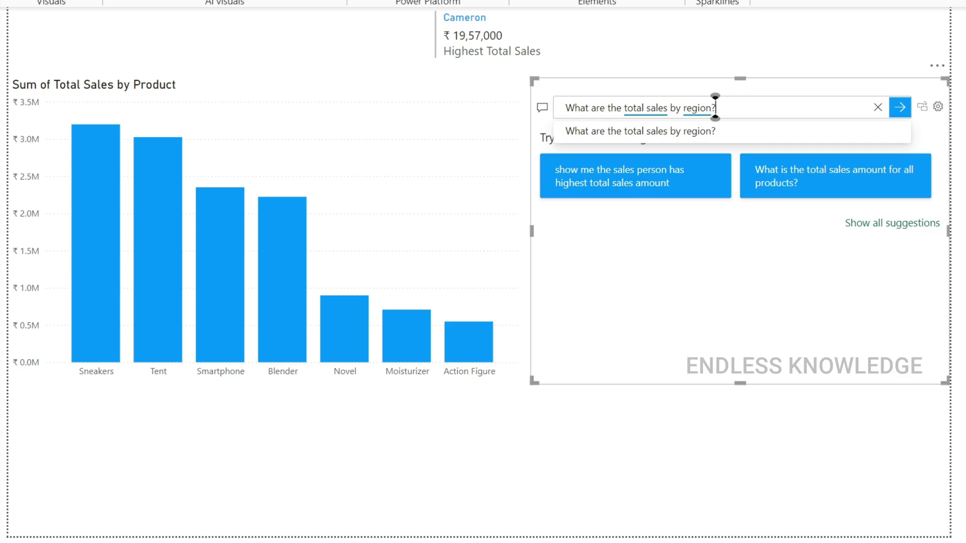
pyautogui.press('Return')
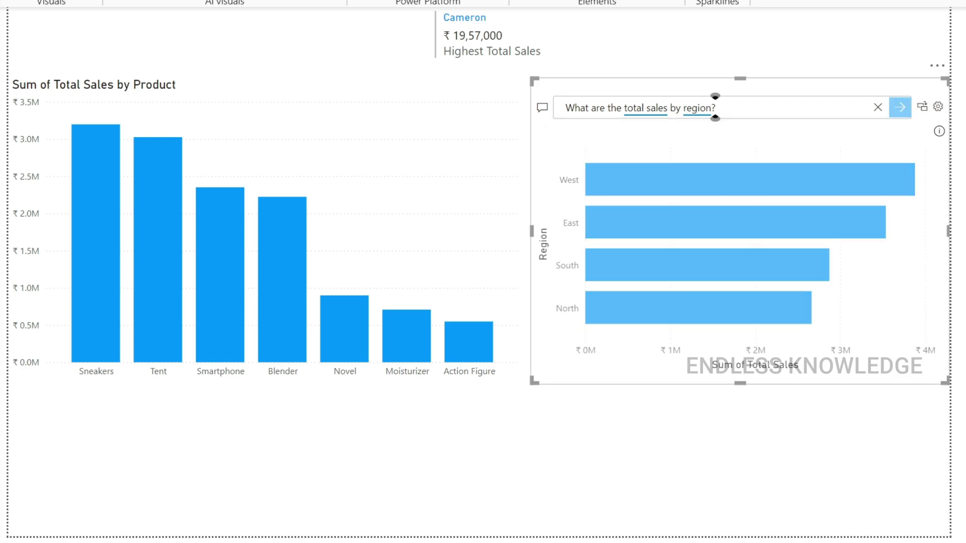
pyautogui.moveTo(619, 236)
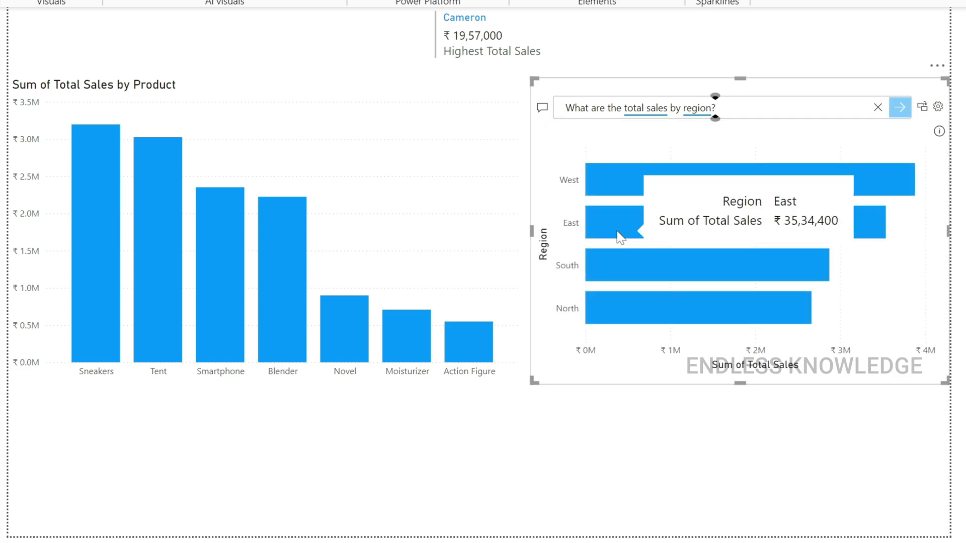
pyautogui.click(921, 108)
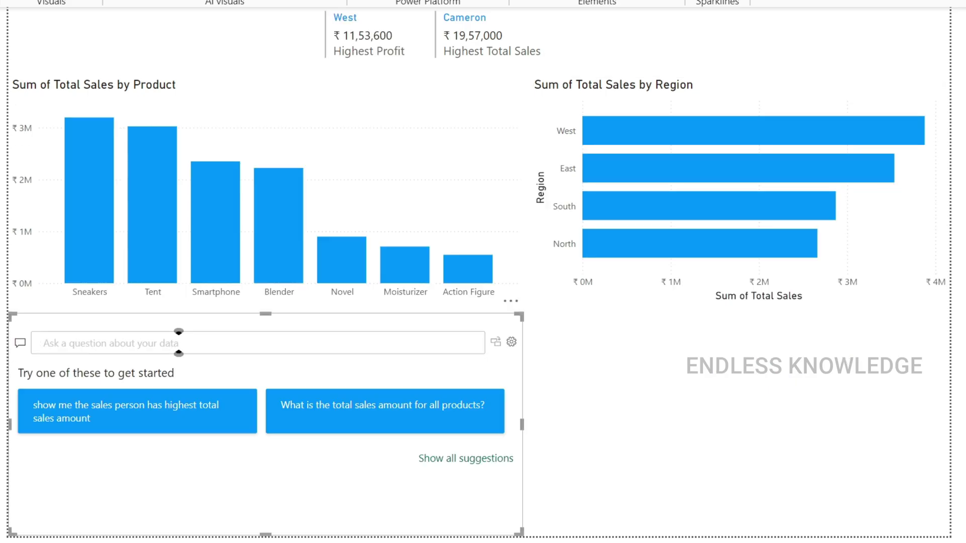
# Ask "How many units sold of each product as pie" in the Q&A visual below the column chart and convert the answer to a standard visual
pyautogui.write('How many units sold of each product')
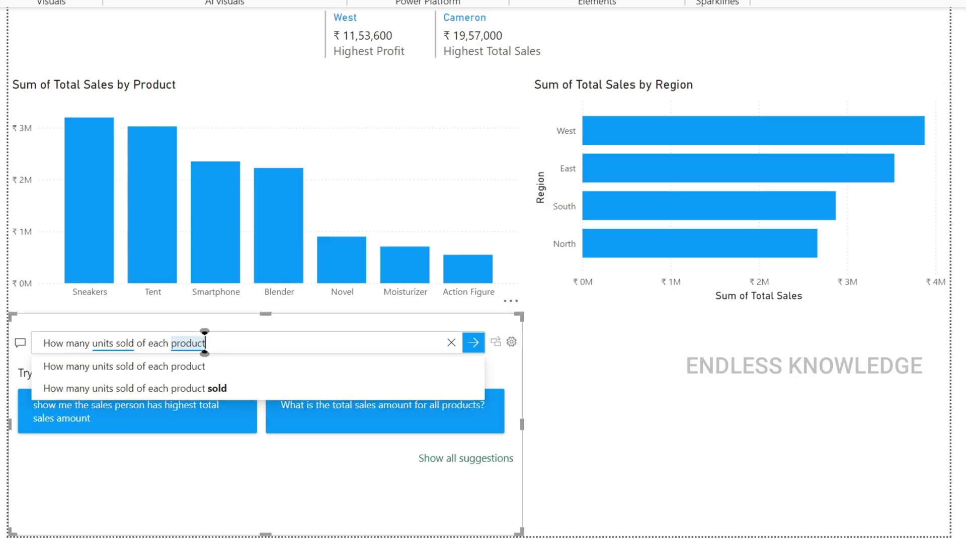
pyautogui.click(204, 342)
pyautogui.write('as')
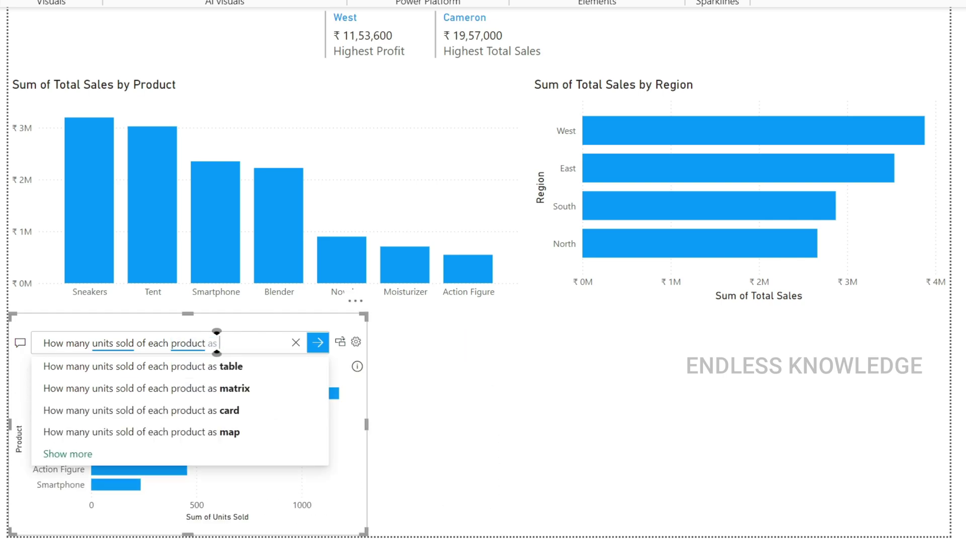
pyautogui.write(' pi')
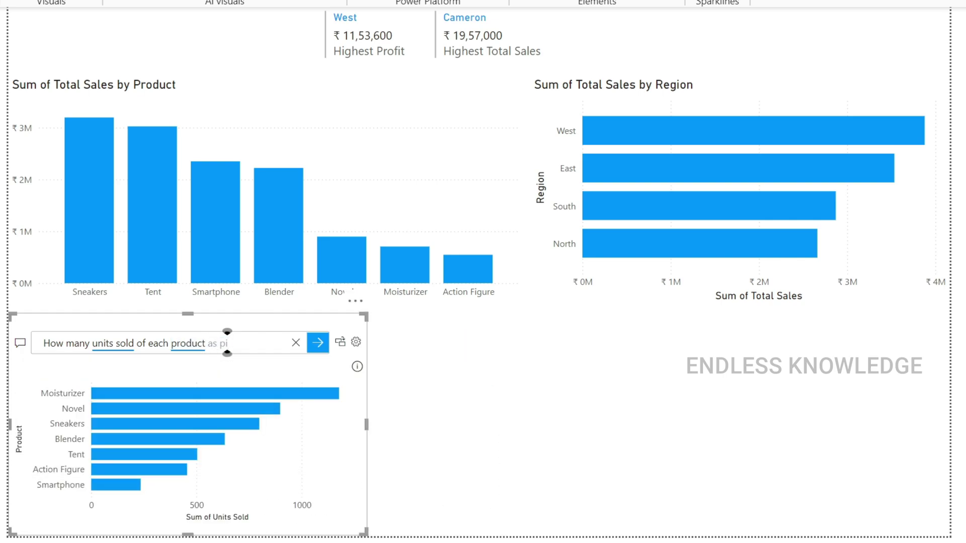
pyautogui.write('e')
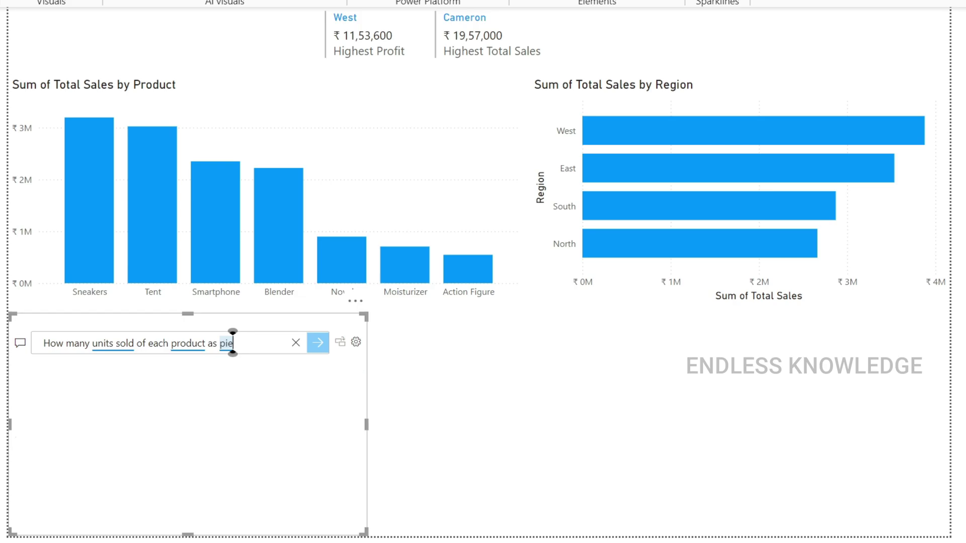
pyautogui.click(340, 342)
# Ask "What are the total sales and profit by month?" in a new Q&A visual and turn the answer into a line chart filling the space beside the pie
pyautogui.doubleClick(361, 345)
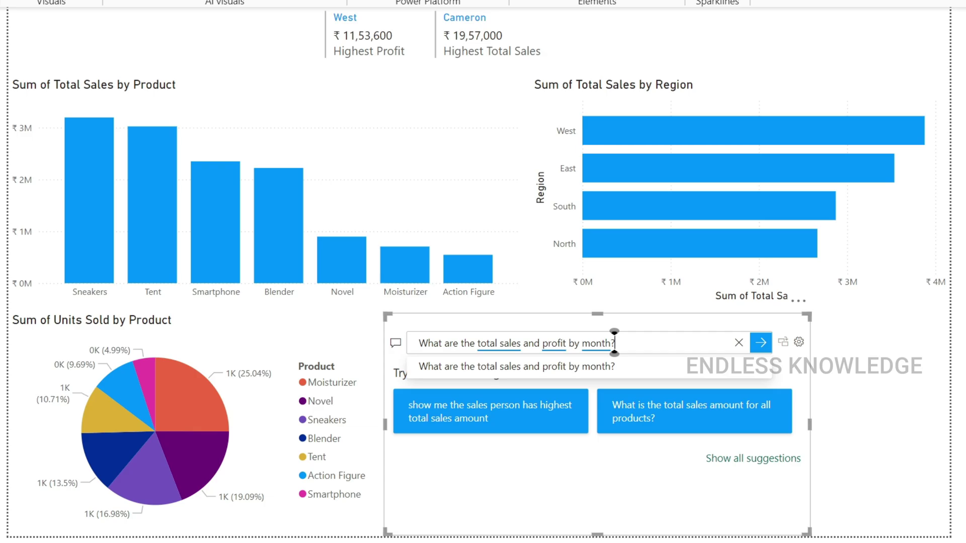
pyautogui.press('Return')
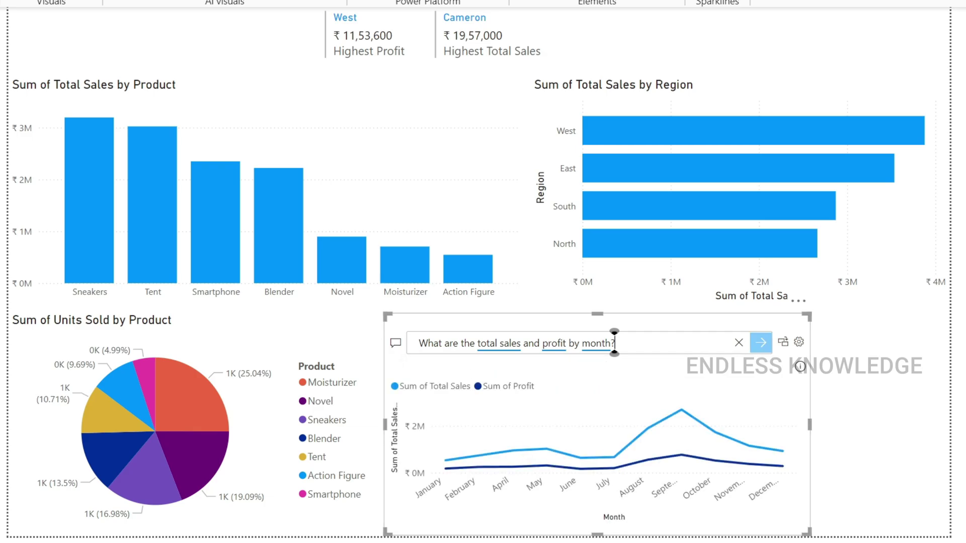
pyautogui.click(782, 342)
pyautogui.moveTo(752, 327); pyautogui.dragTo(891, 319)
pyautogui.moveTo(523, 417); pyautogui.dragTo(435, 418)
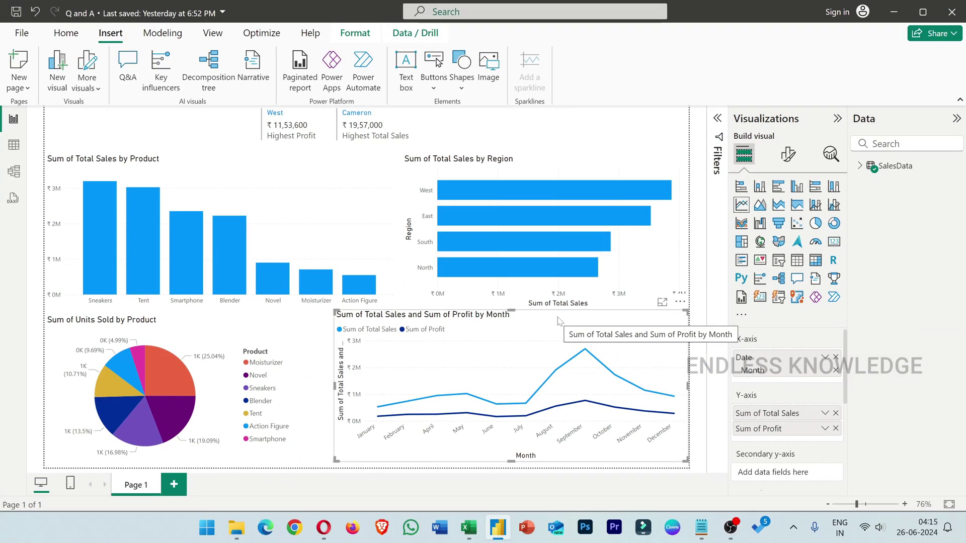
# Open the formatting options of the monthly sales and profit line chart
pyautogui.click(787, 154)
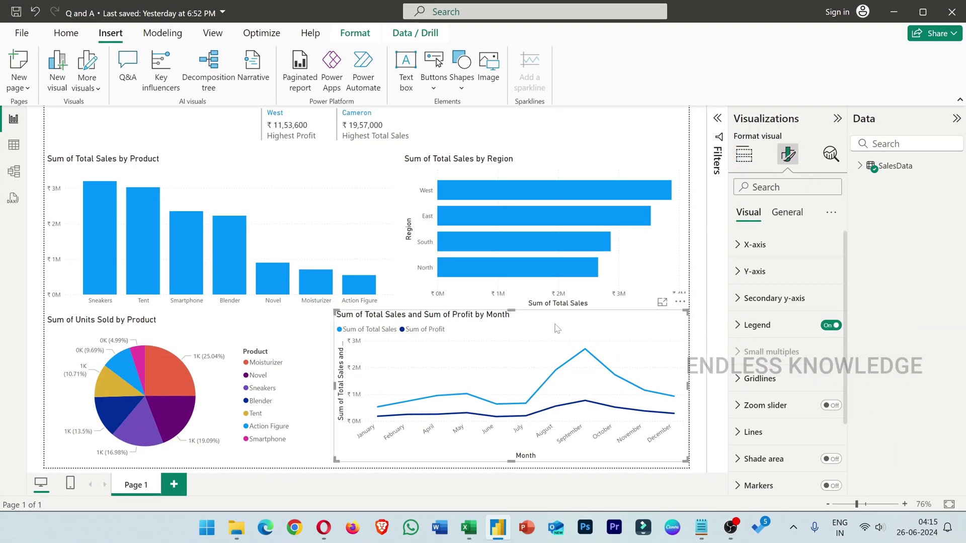